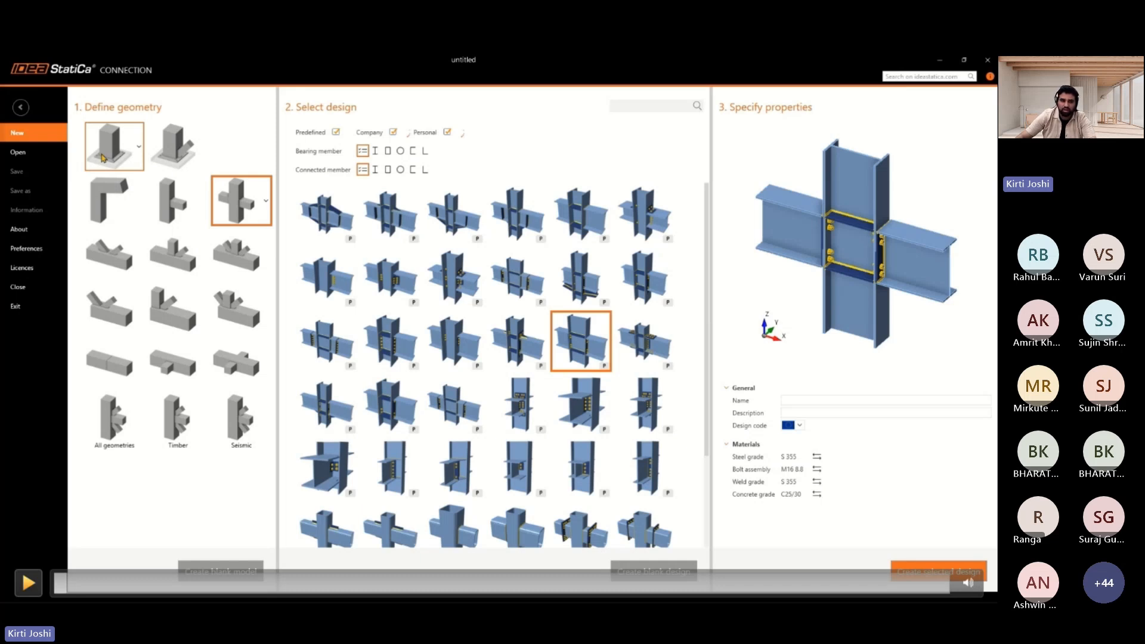
key("space")
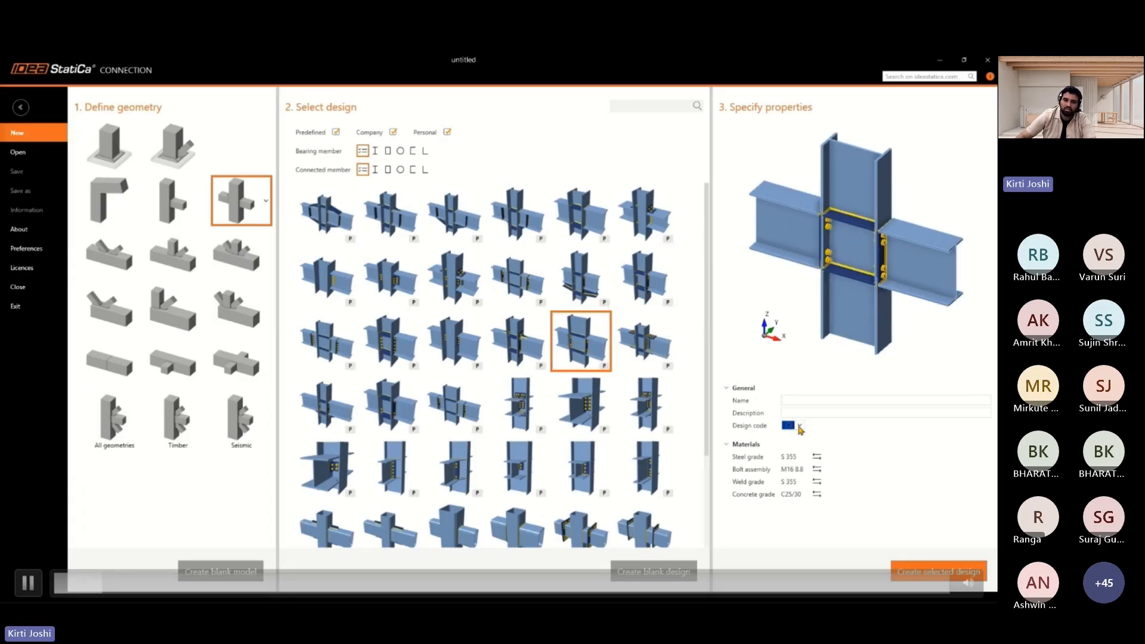
key("space")
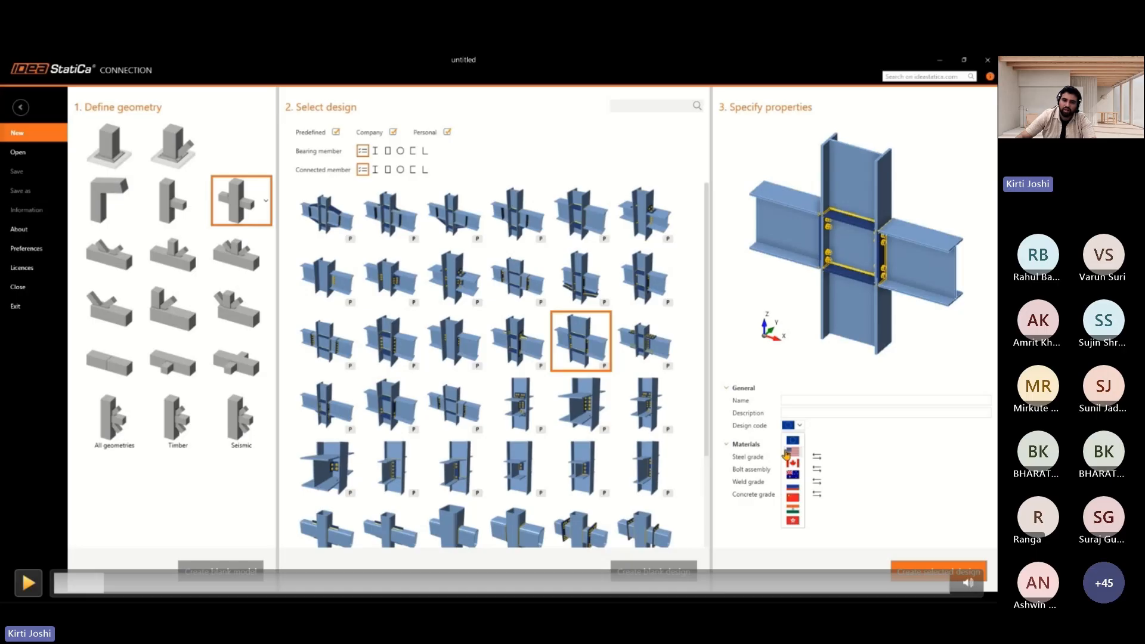
left_click(28, 583)
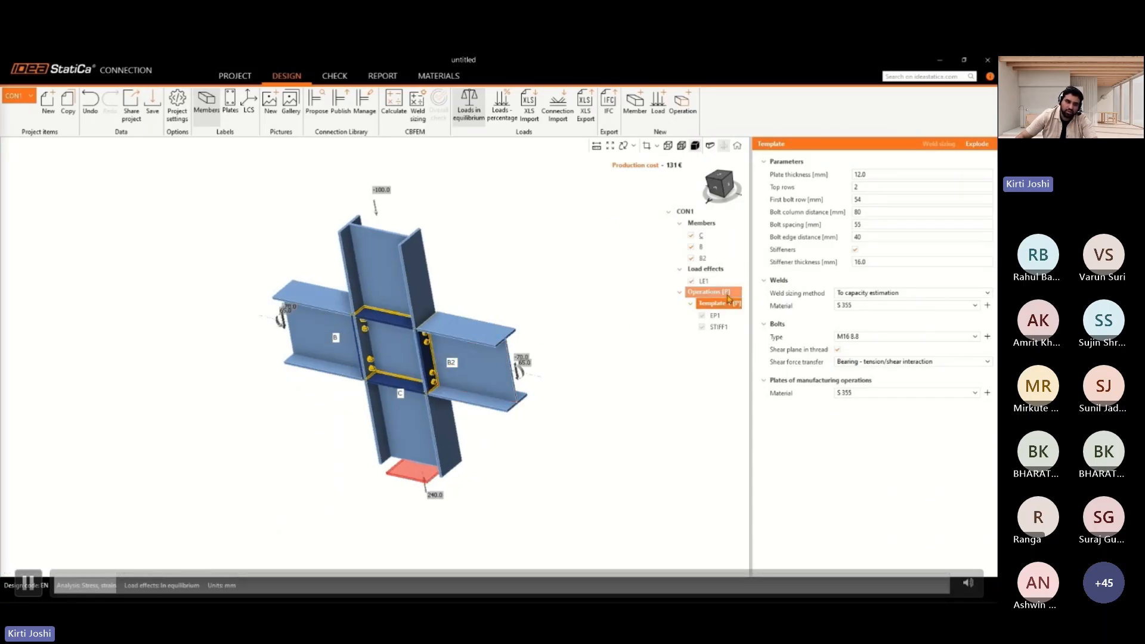
left_click(28, 583)
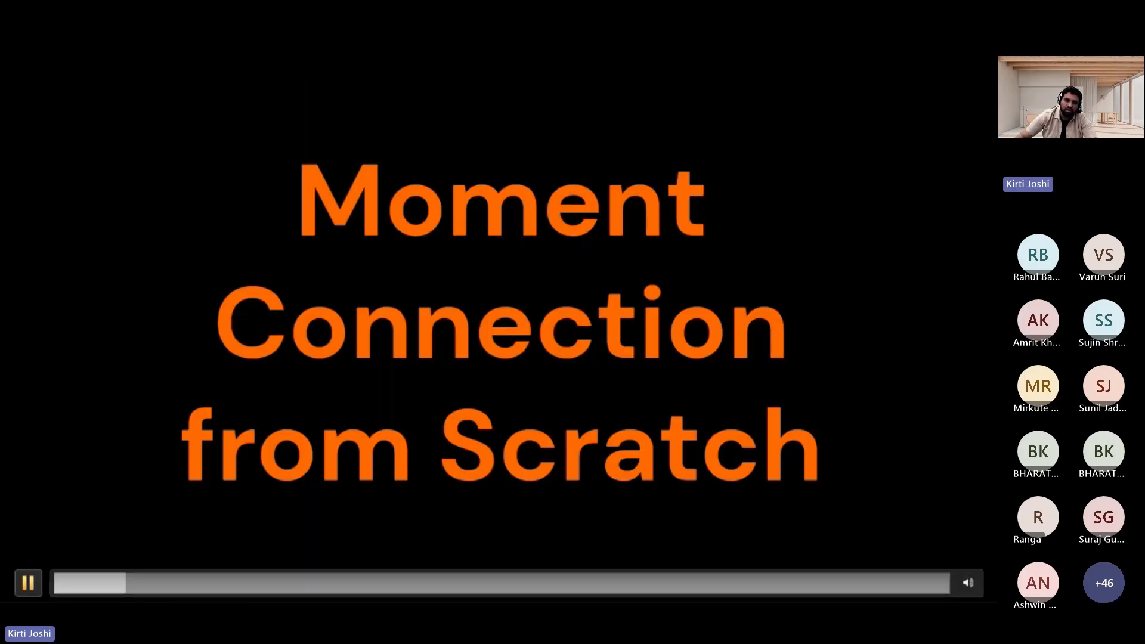
left_click(28, 582)
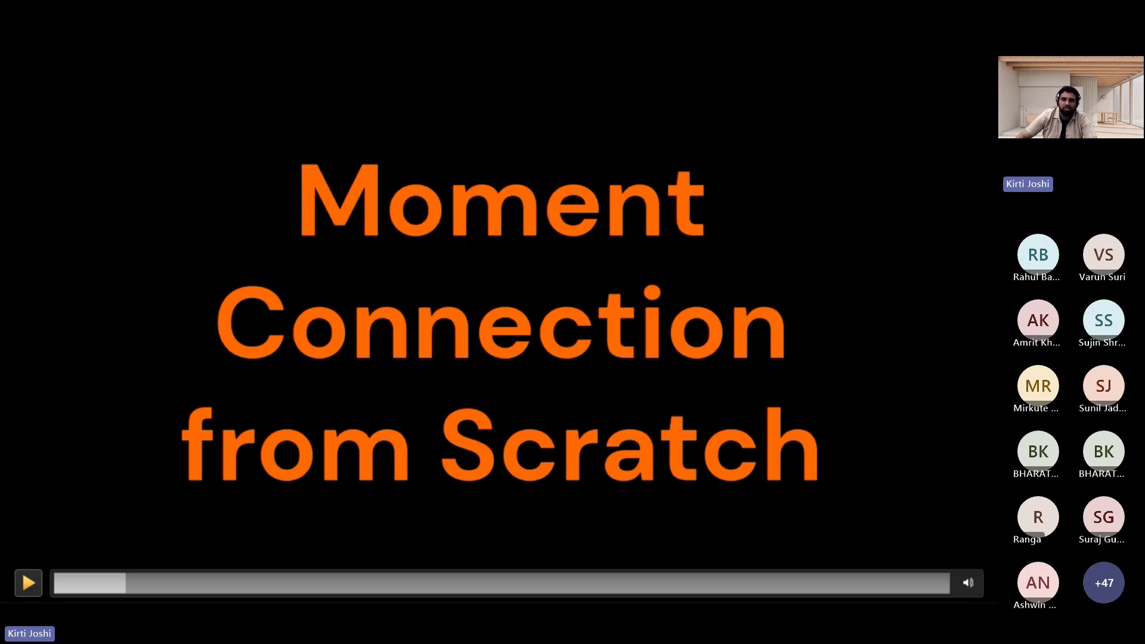
left_click(28, 583)
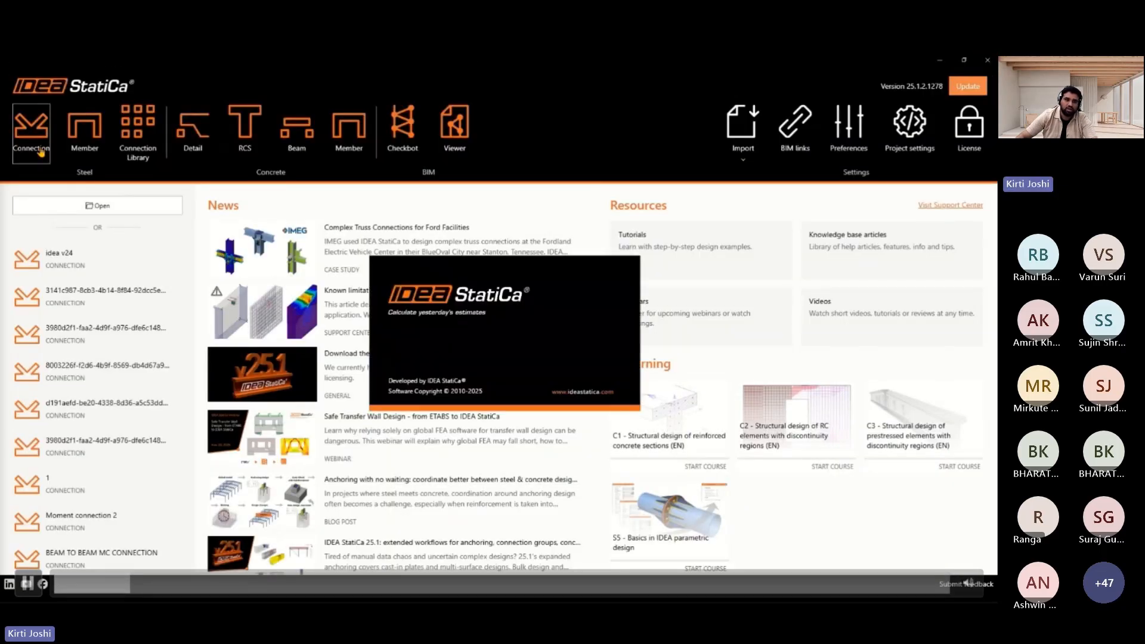
left_click(28, 582)
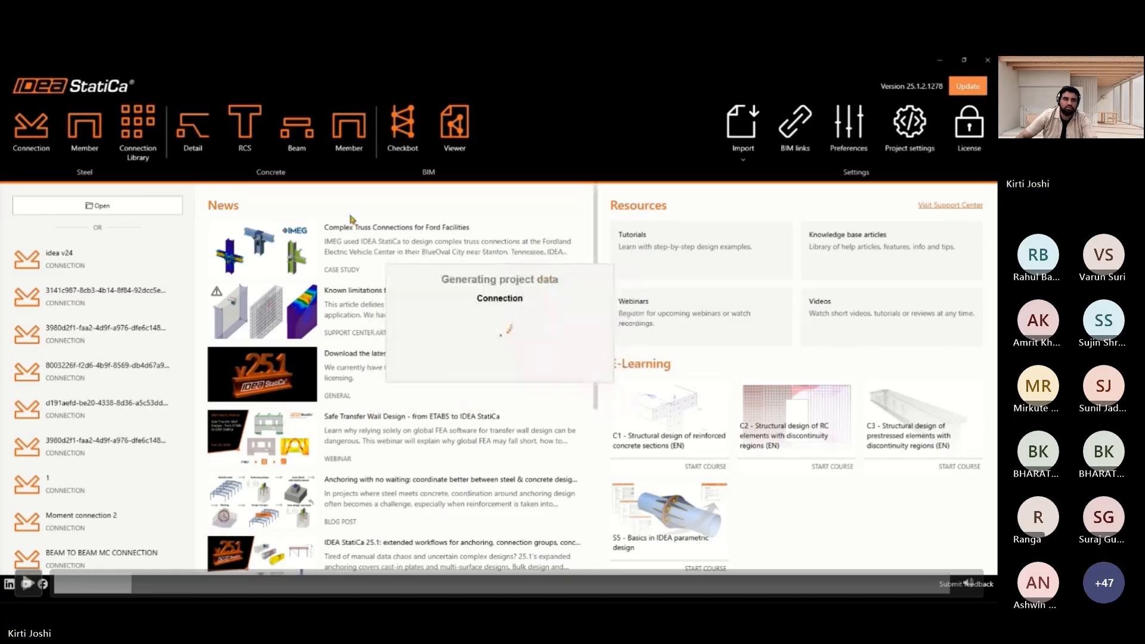
left_click(28, 583)
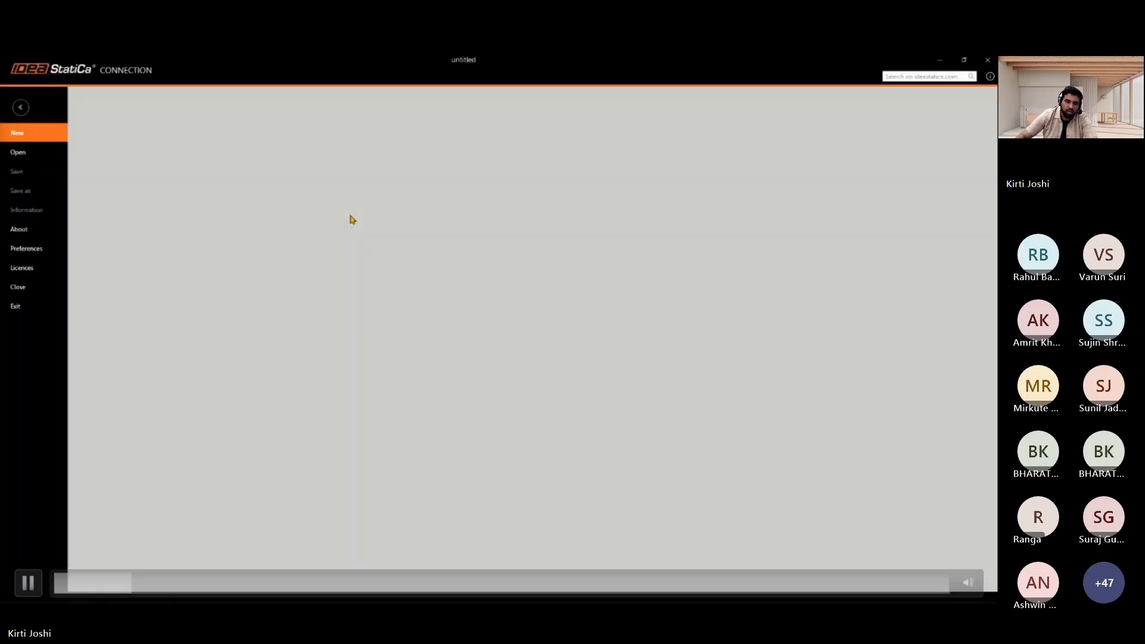
key("space")
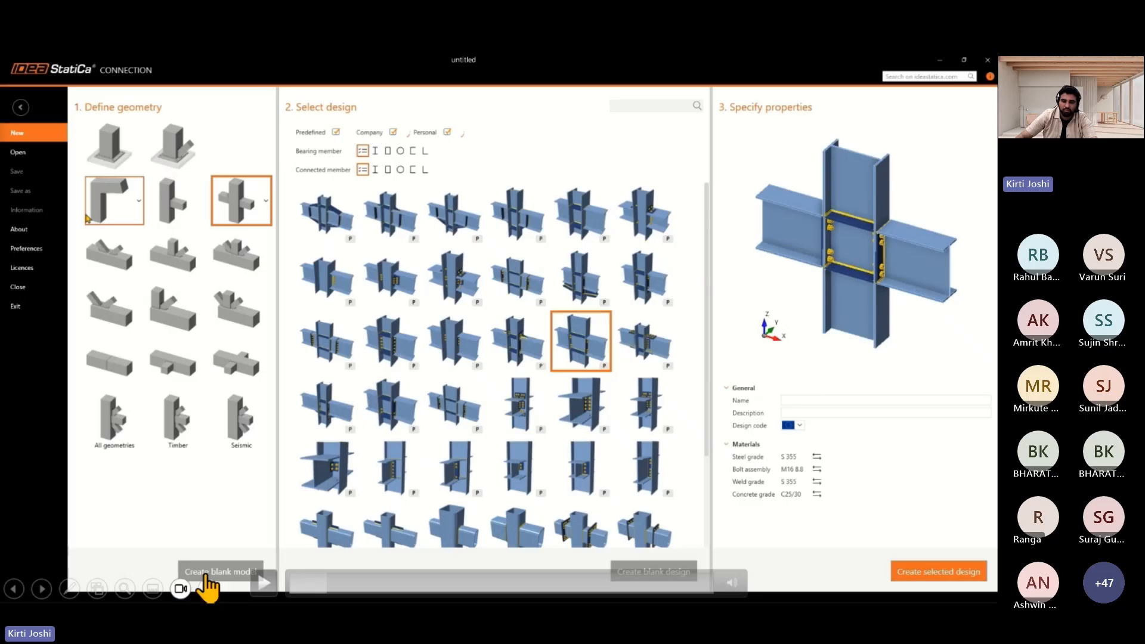
left_click(28, 583)
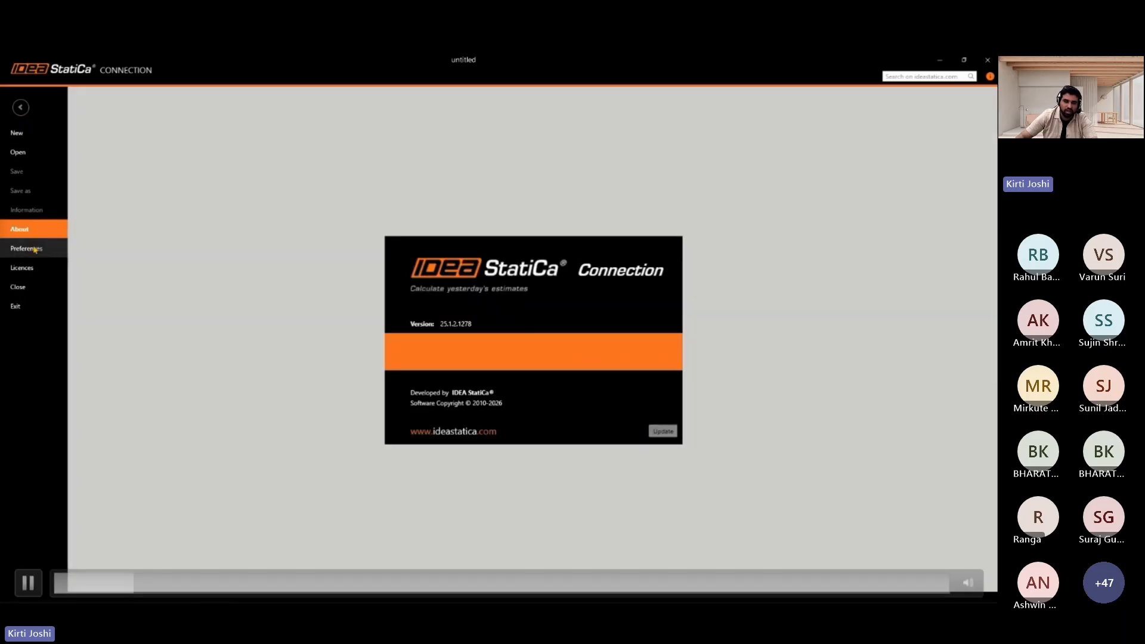
left_click(28, 582)
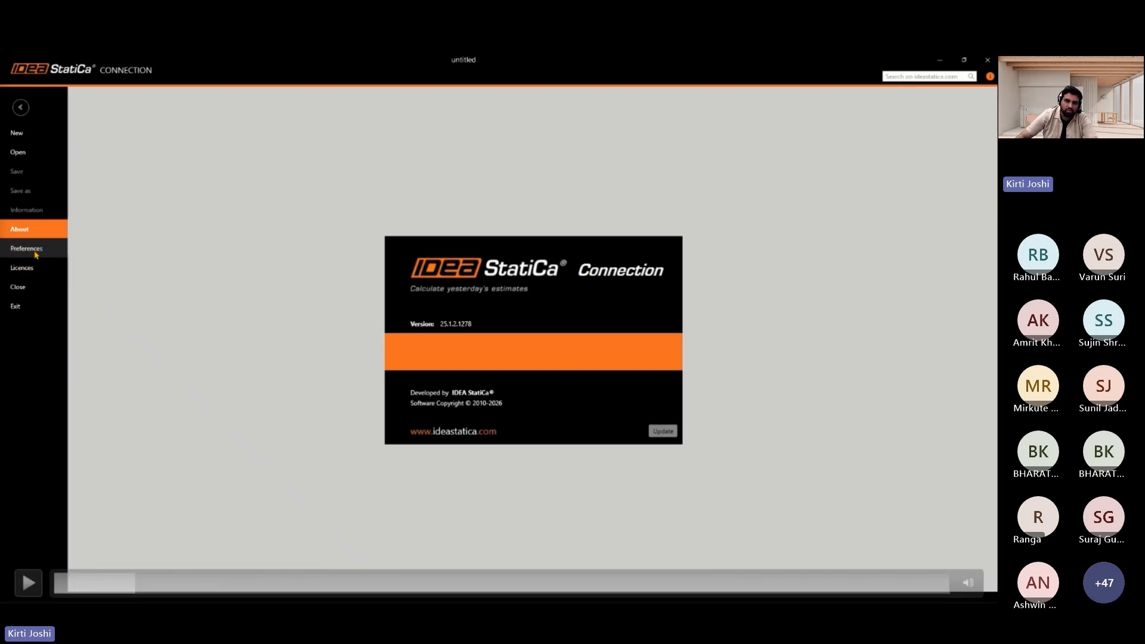
left_click(28, 583)
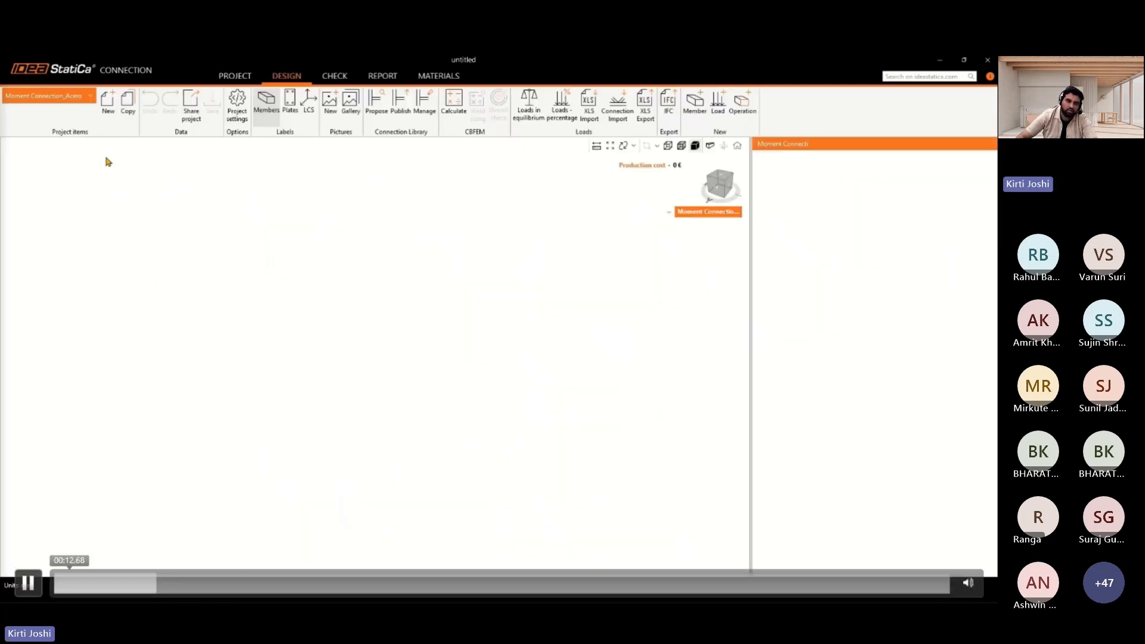
left_click(28, 584)
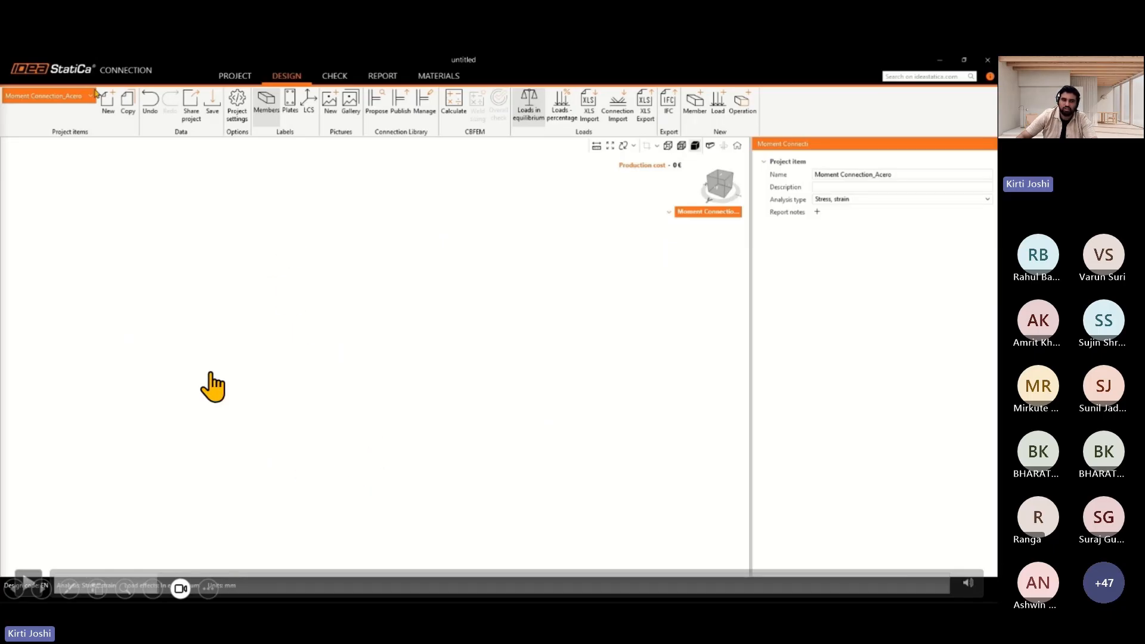
left_click(28, 583)
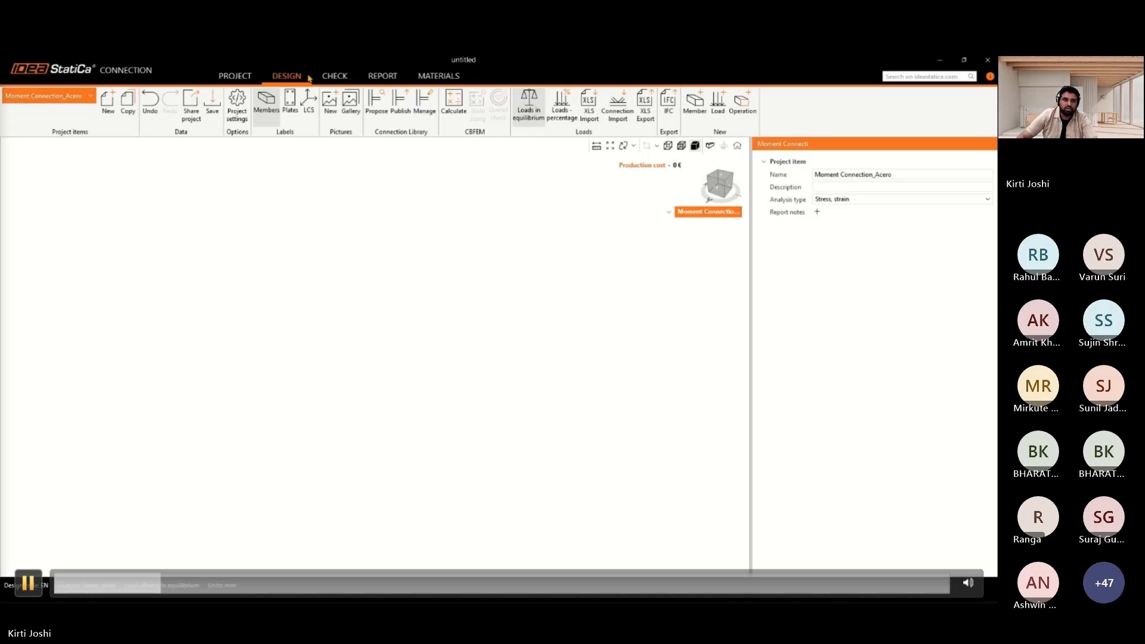
left_click(28, 583)
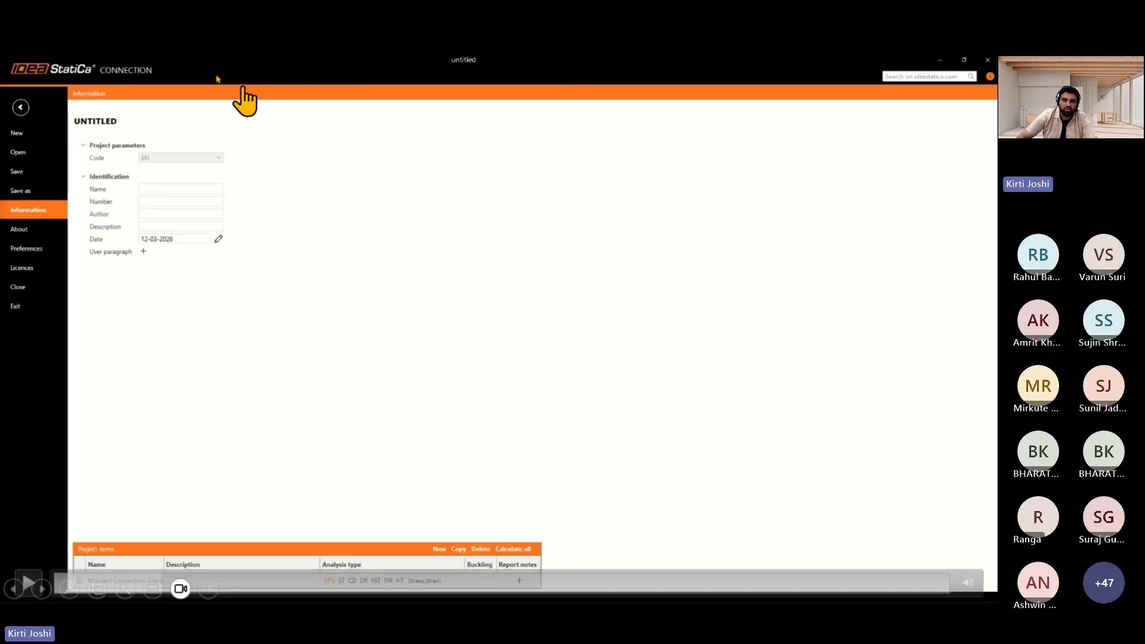
left_click(28, 583)
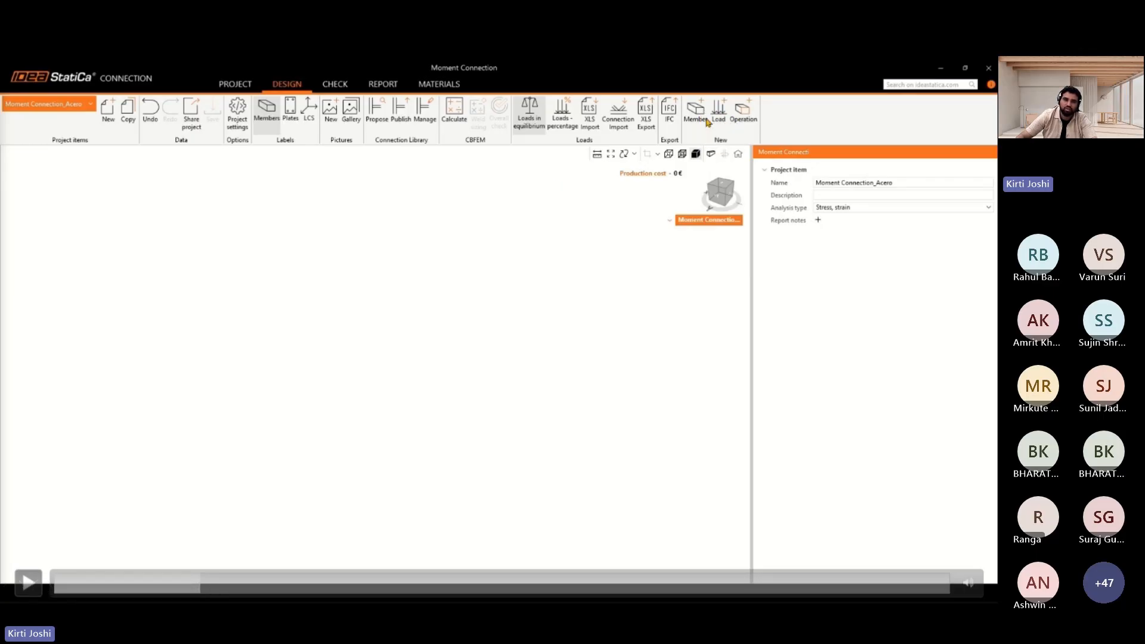
Step: Add a continuous rolled I column with the UC 254 x 254 x 132 cross-section and set its pitch to 90°
left_click(28, 582)
left_click(699, 120)
key("space")
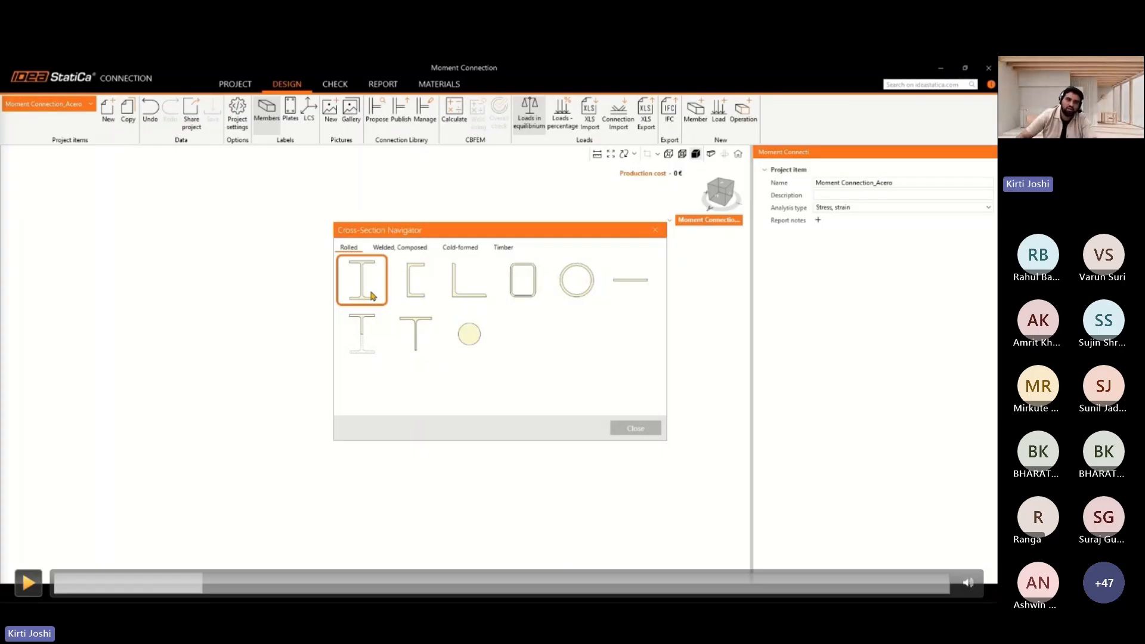
left_click(370, 297)
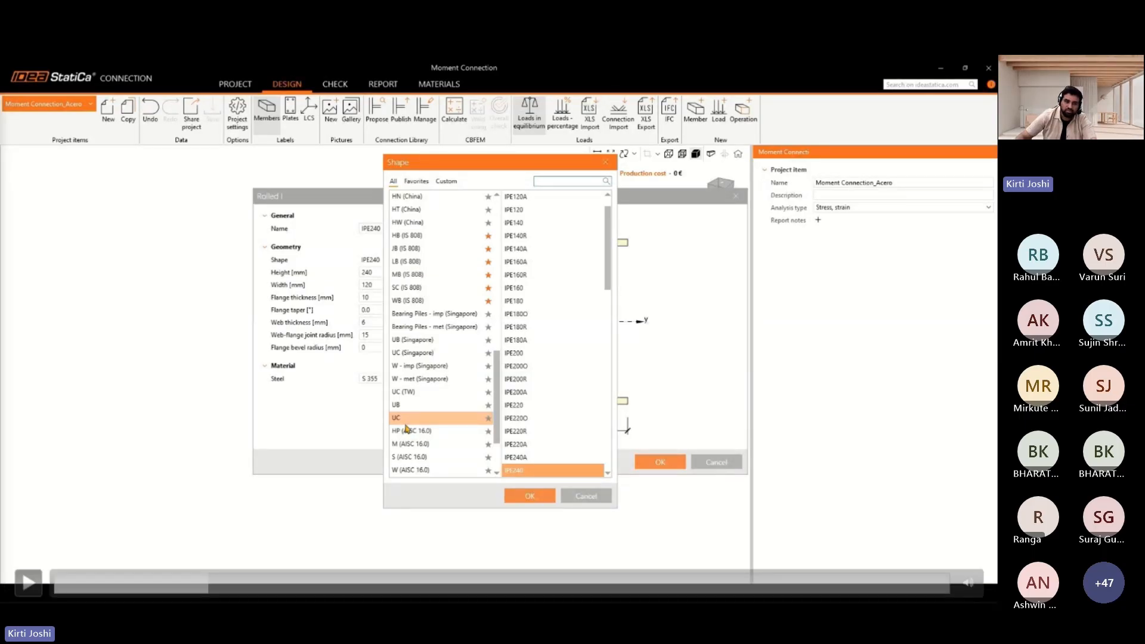
left_click(409, 418)
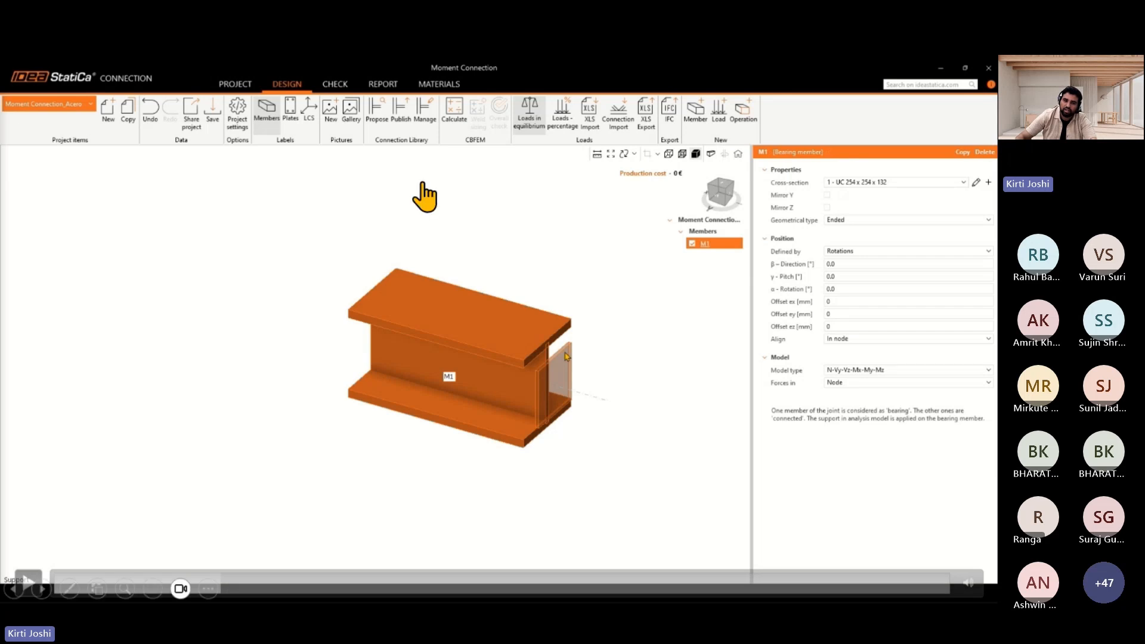
left_click(28, 583)
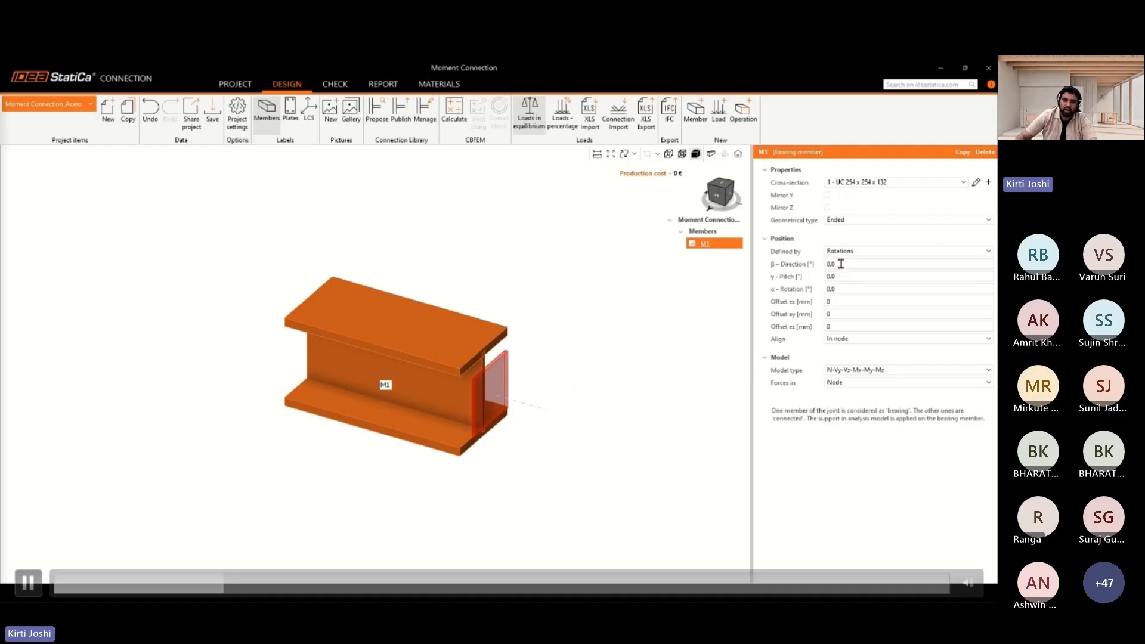
key("space")
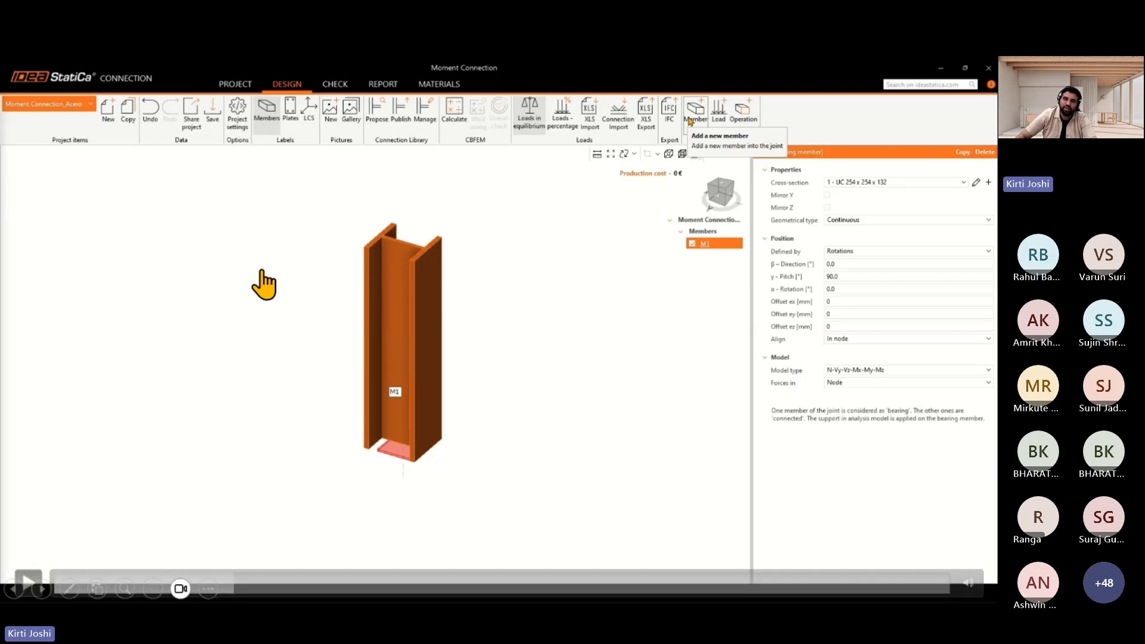
Step: Add a second member to the joint as an ended beam with its pitch set to 0°
left_click(690, 121)
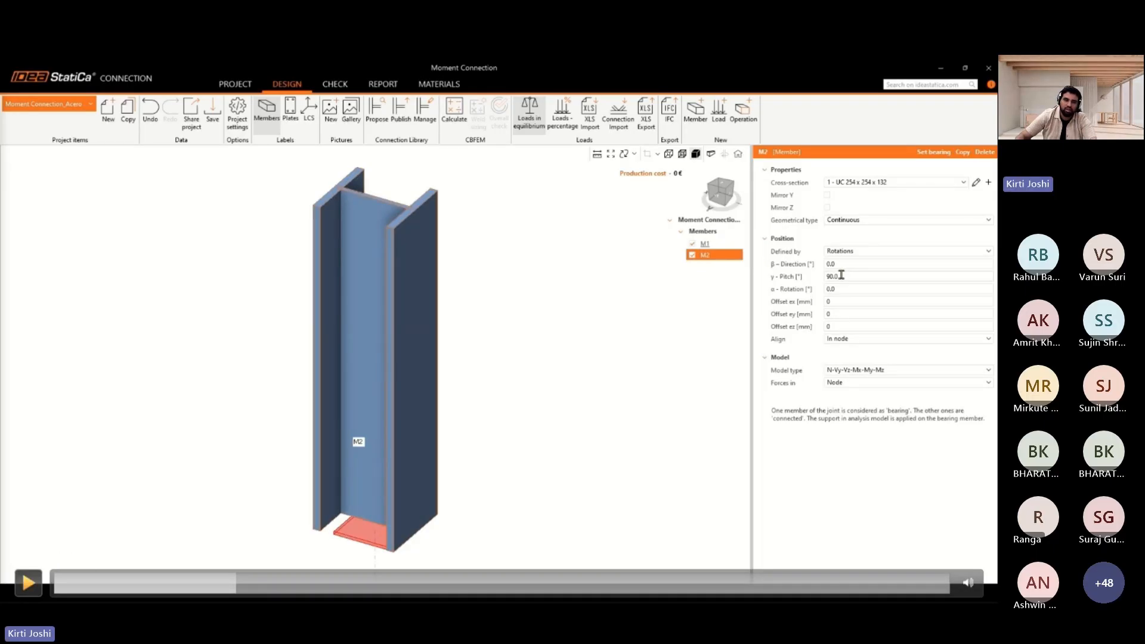
key("space")
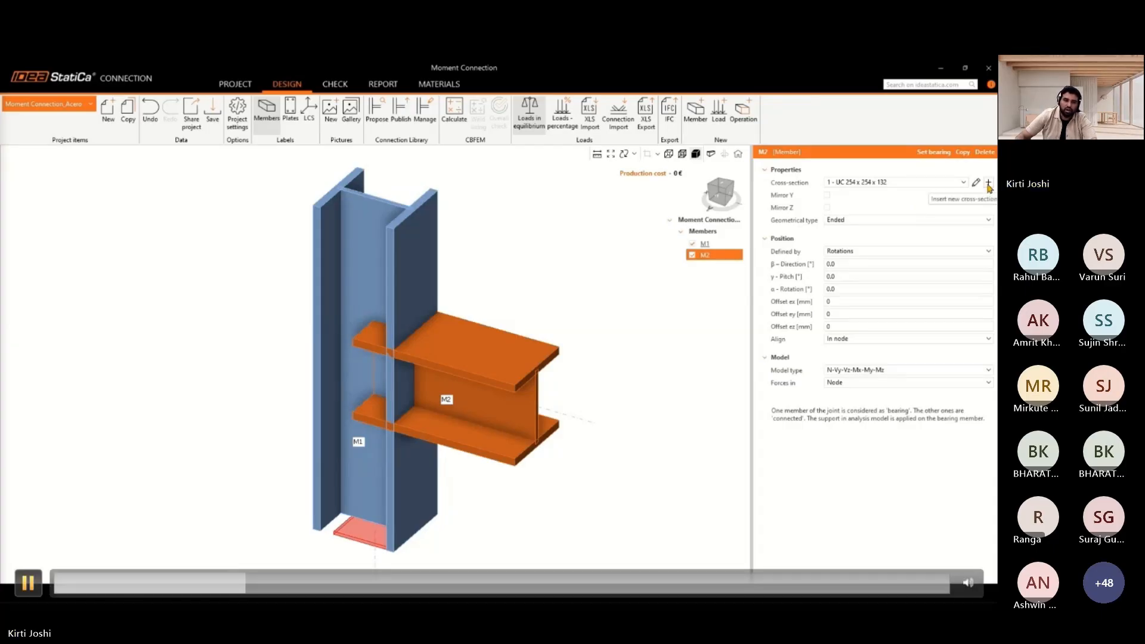
left_click(28, 583)
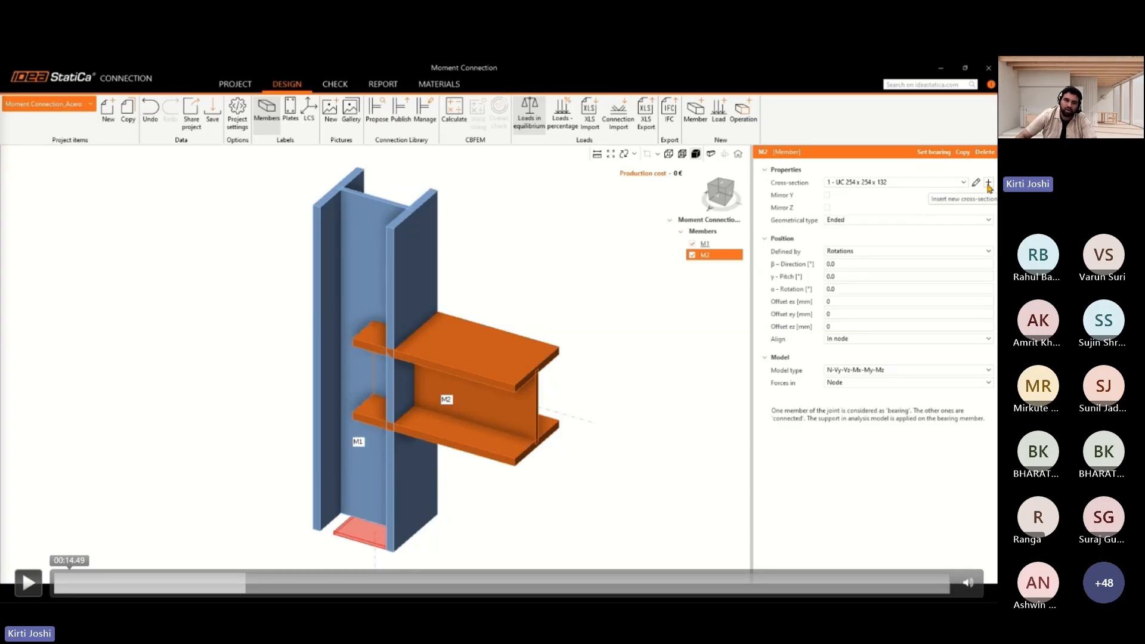
Step: Assign a new rolled I cross-section, UB 533 x 210 x 101, to beam M2
left_click(28, 583)
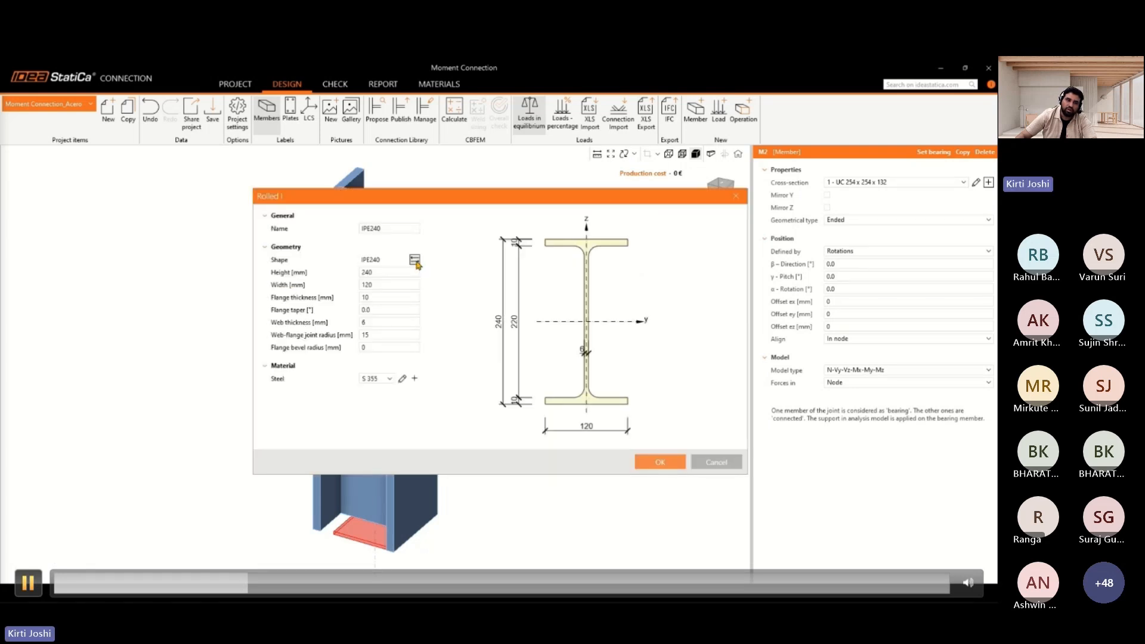
left_click(415, 261)
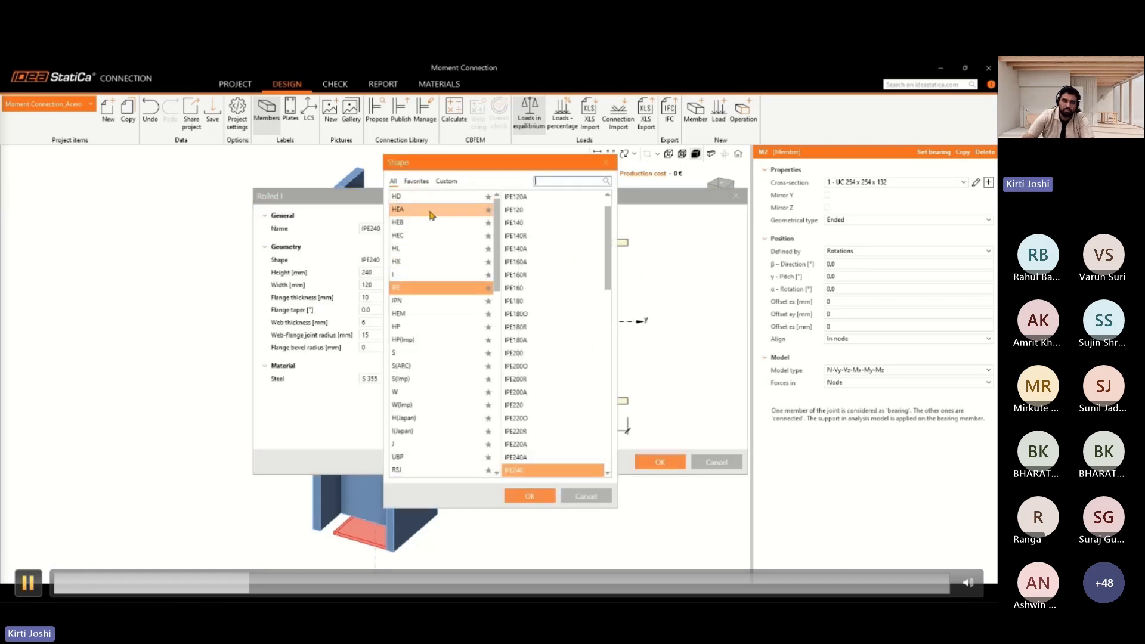
scroll(431, 215, "down", 10)
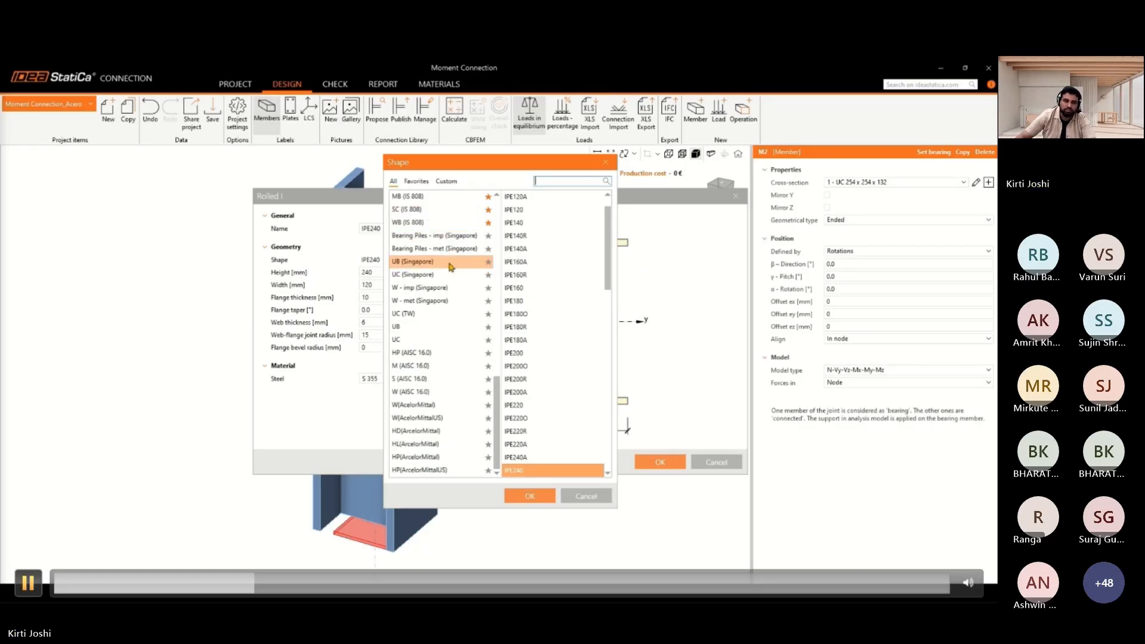
scroll(441, 274, "up", 3)
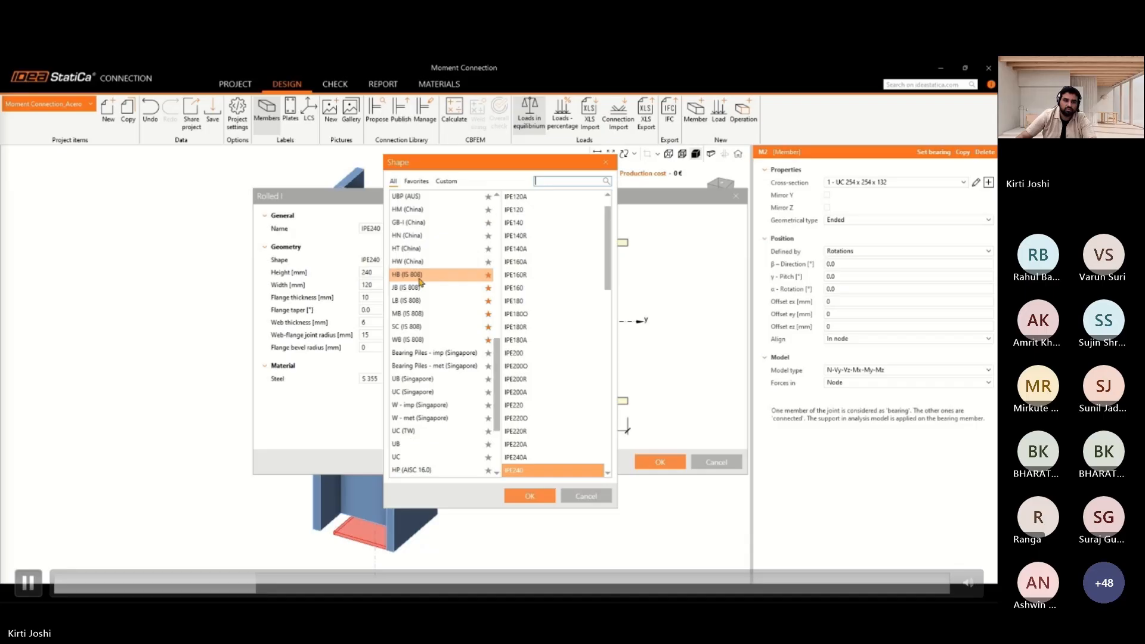
left_click(404, 444)
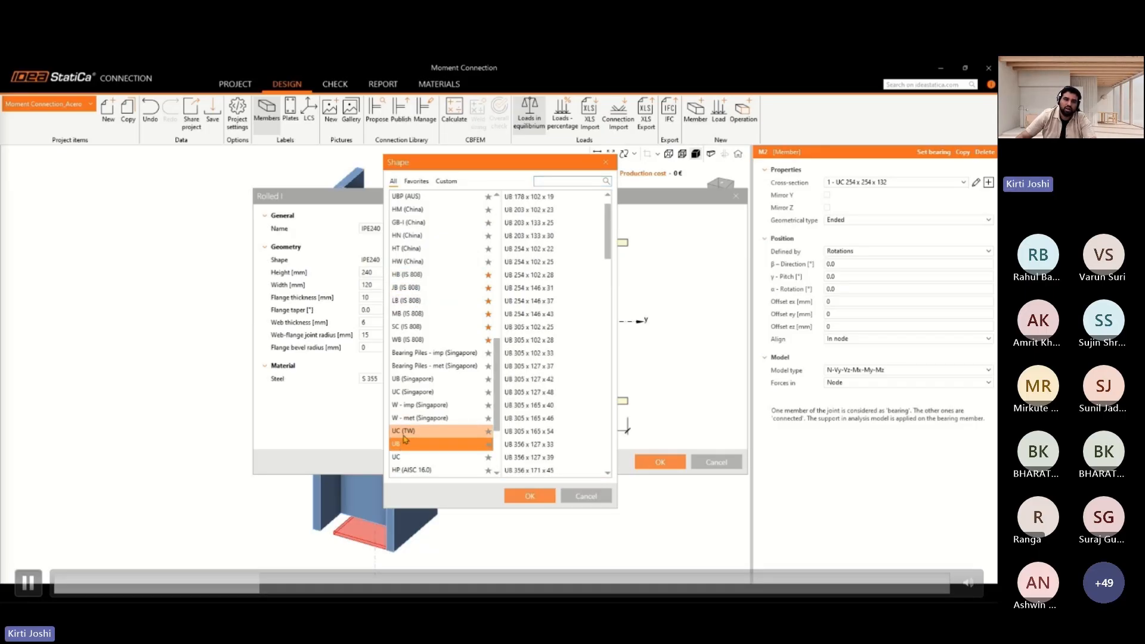
scroll(554, 377, "down", 10)
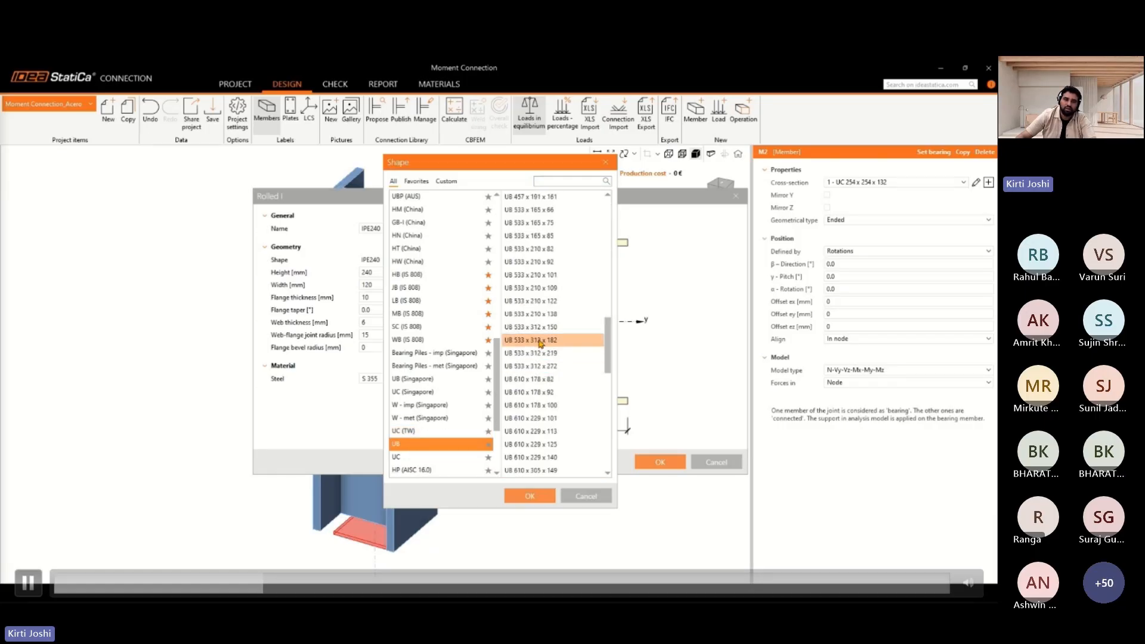
left_click(543, 275)
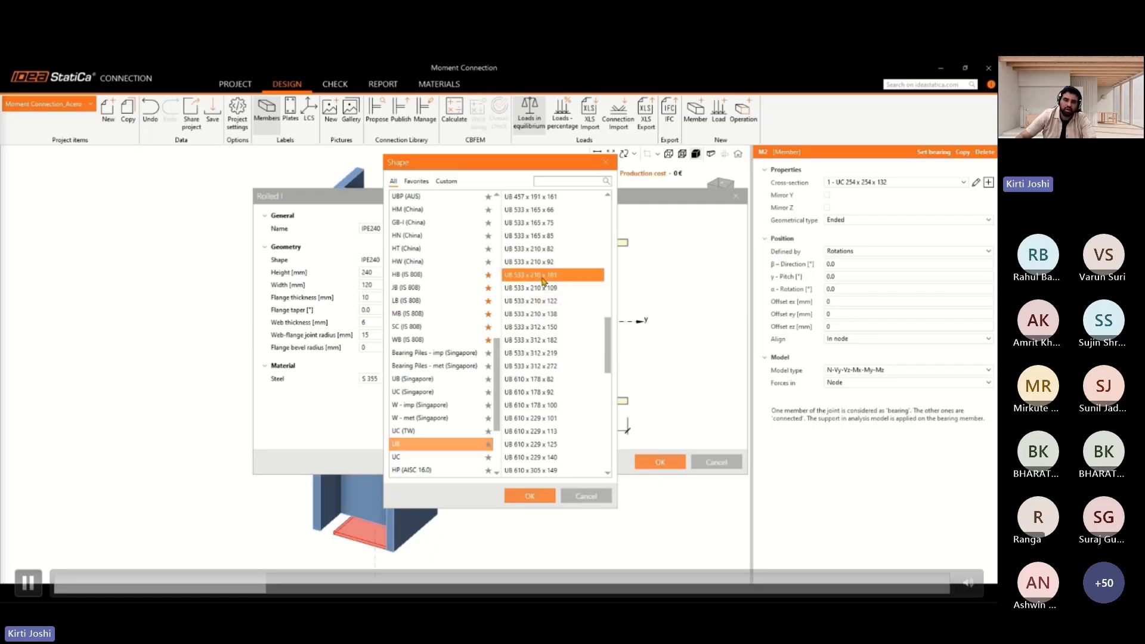
left_click(529, 498)
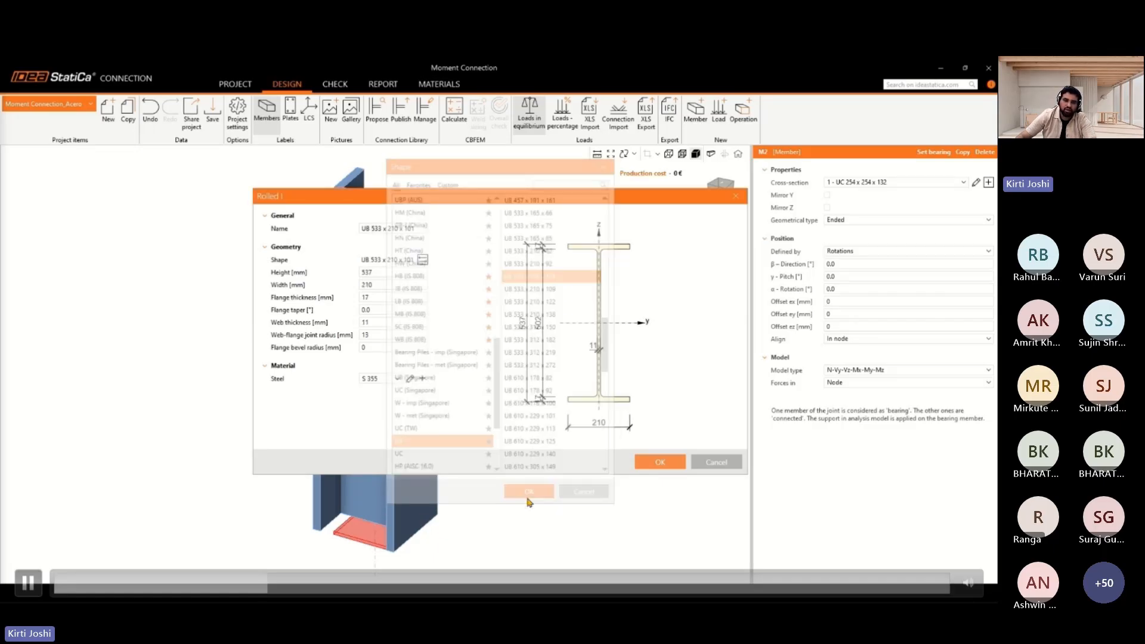
left_click(656, 463)
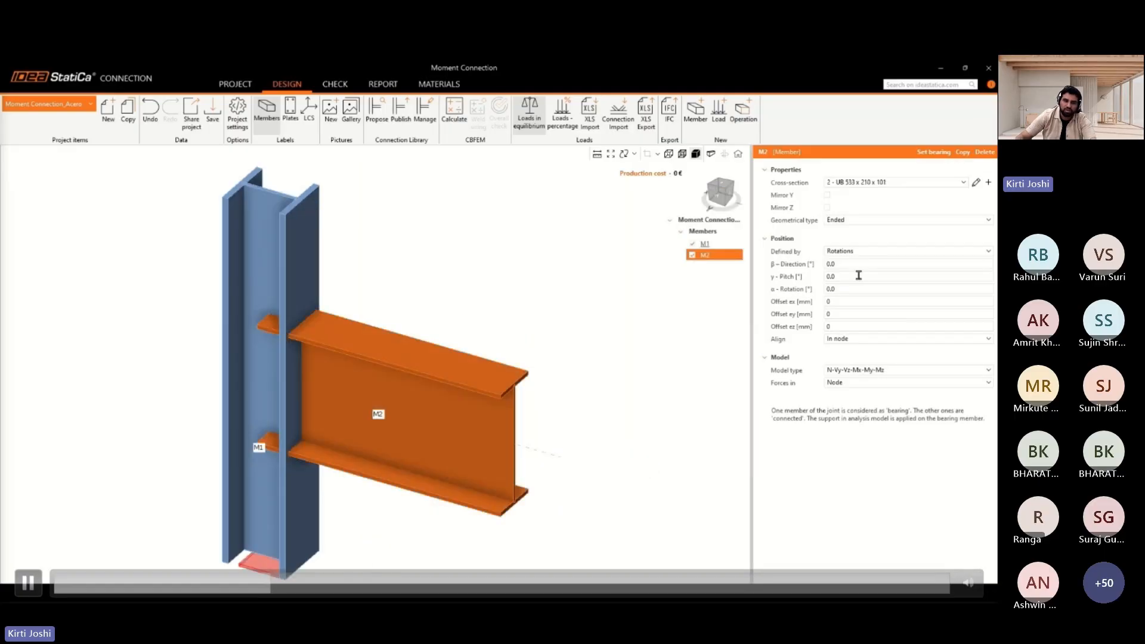
left_click(705, 243)
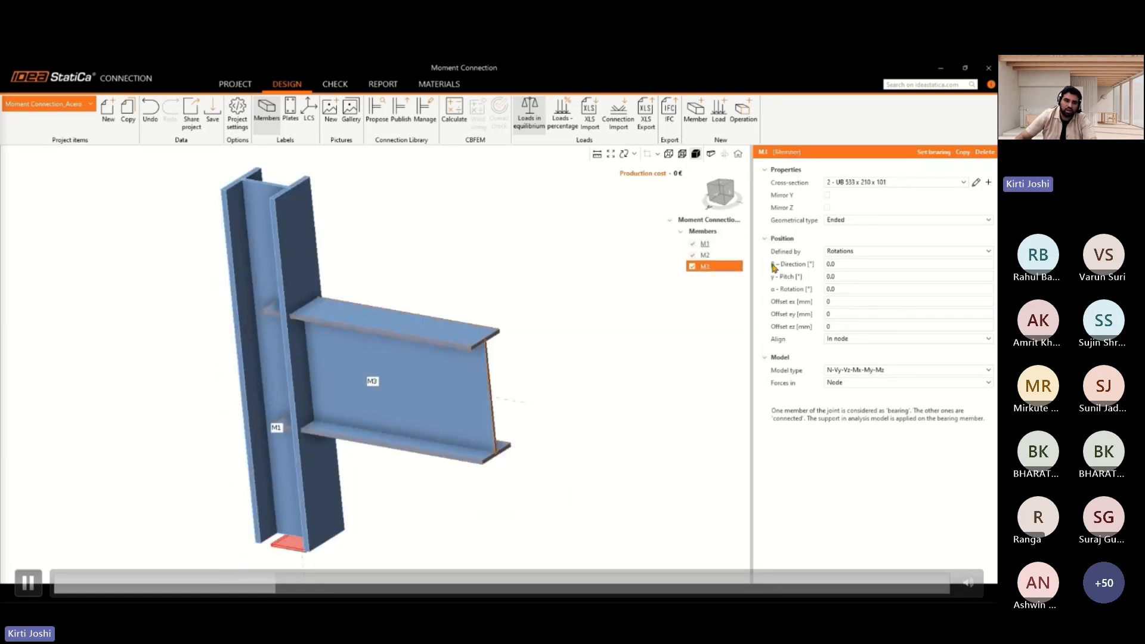
left_click(28, 583)
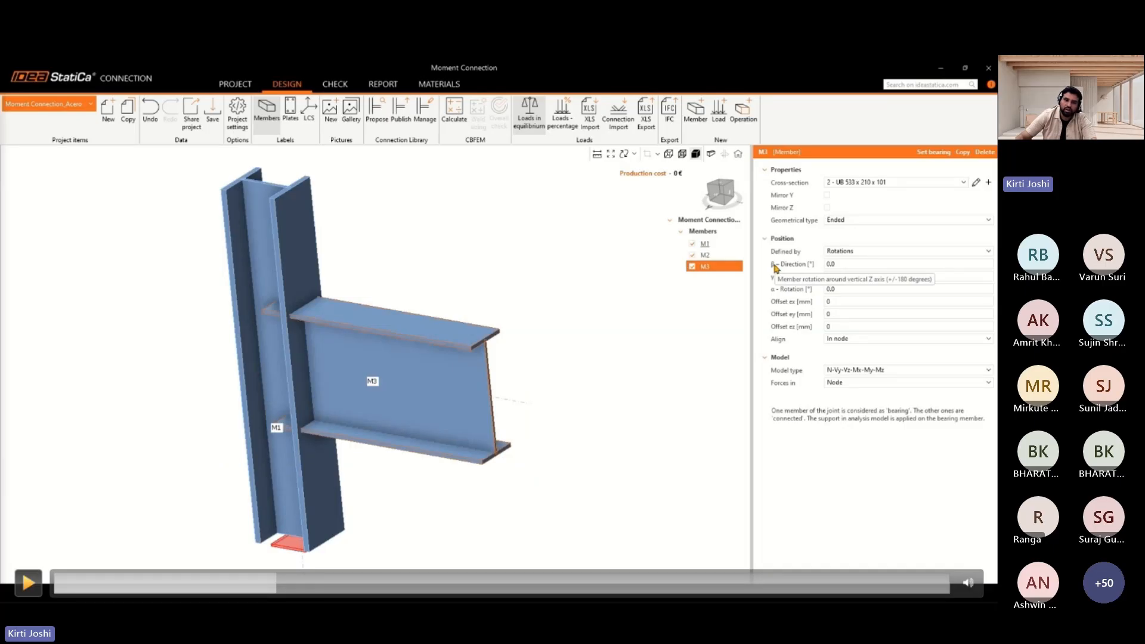
left_click(28, 583)
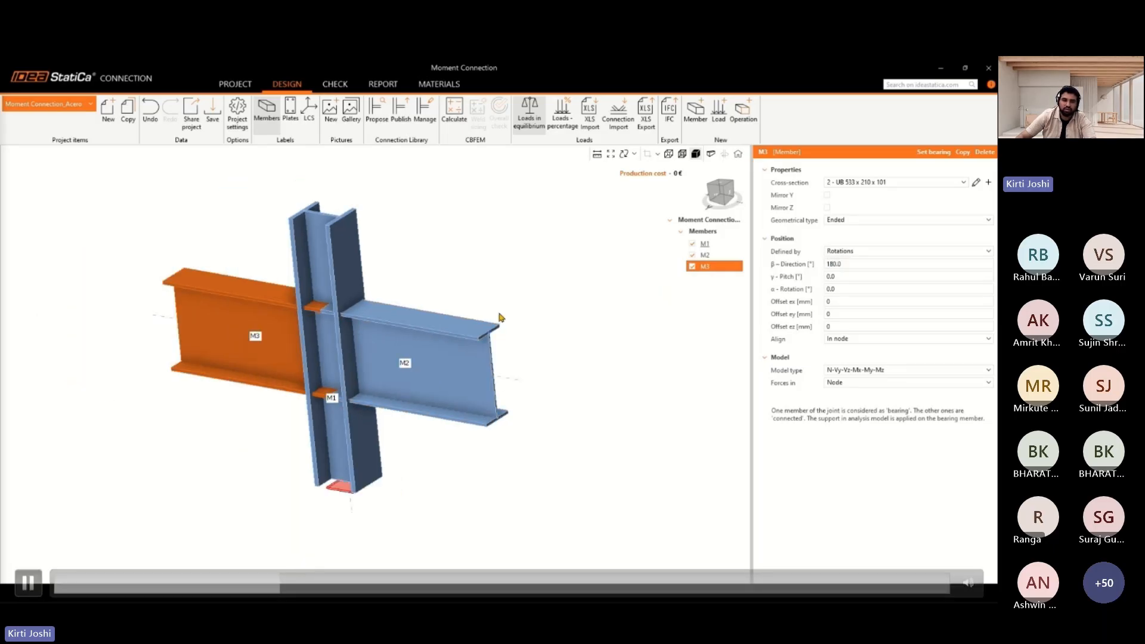
left_click(29, 583)
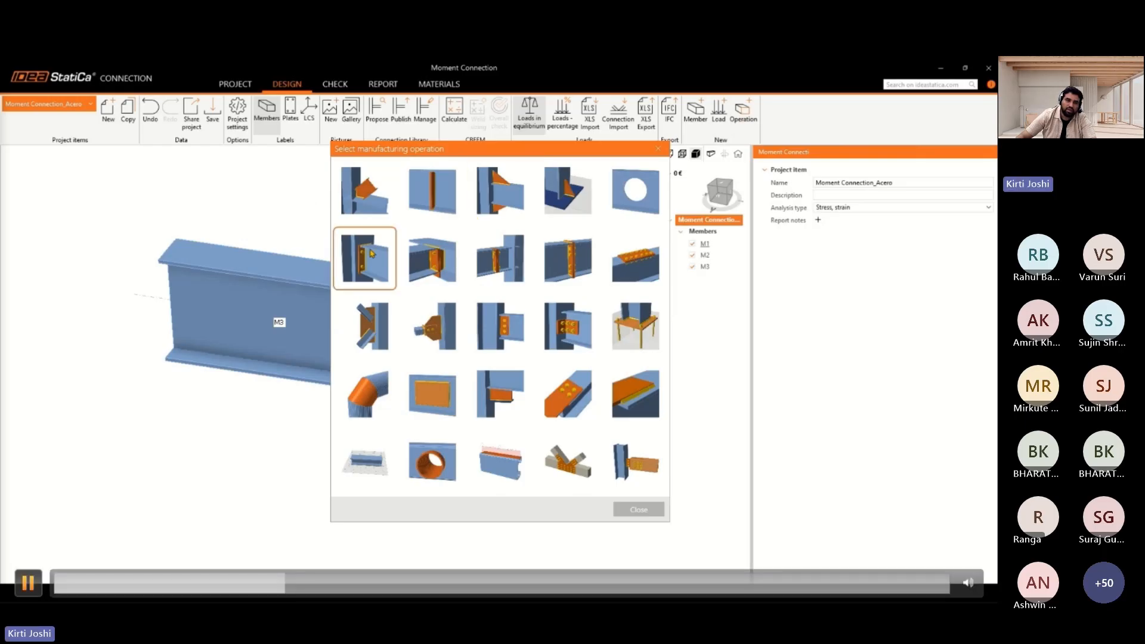
left_click(29, 583)
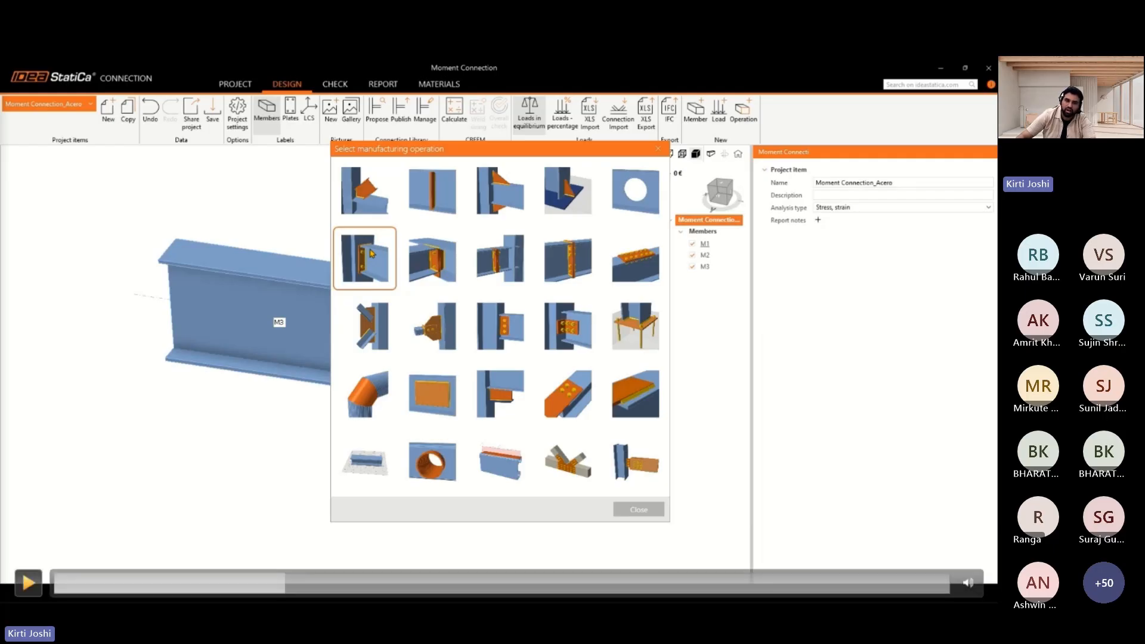
key("space")
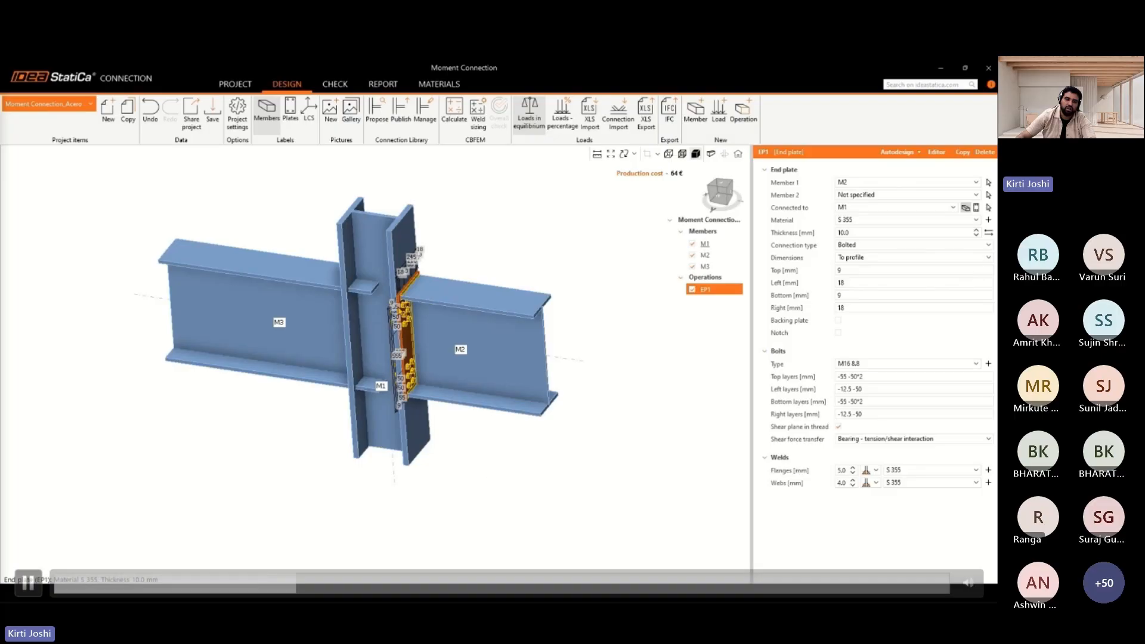
left_click(28, 583)
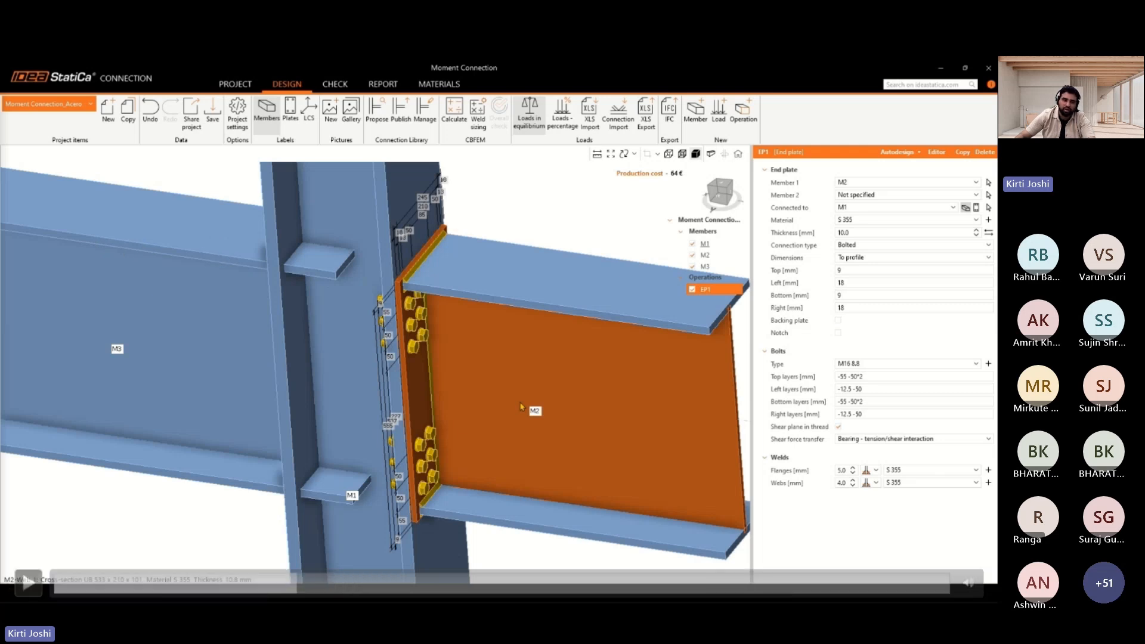
left_click(28, 582)
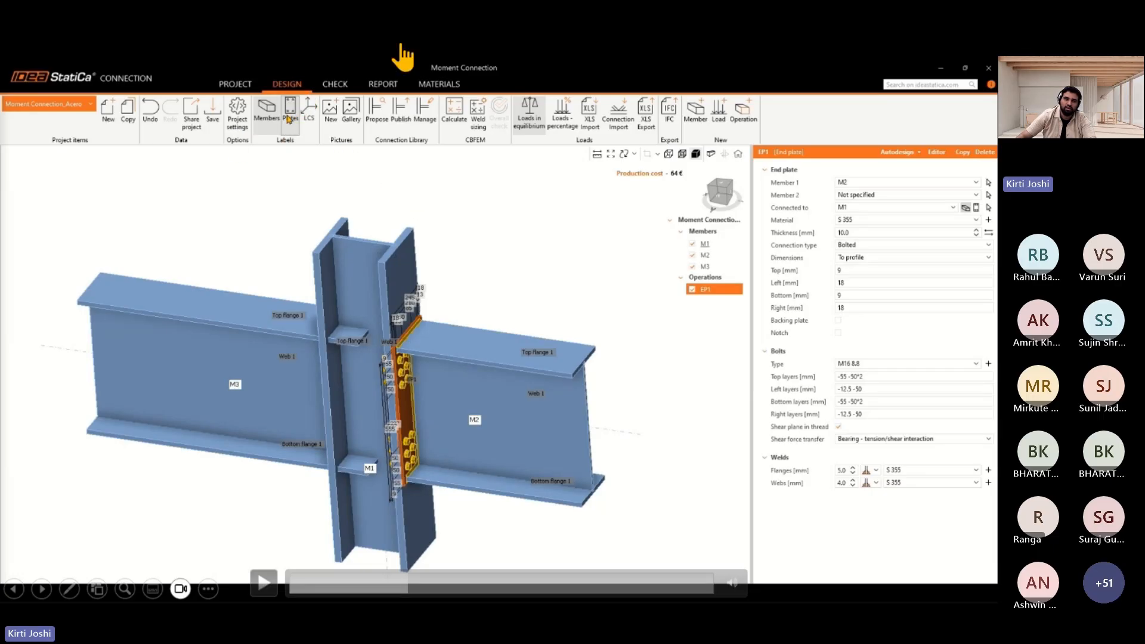
left_click(28, 583)
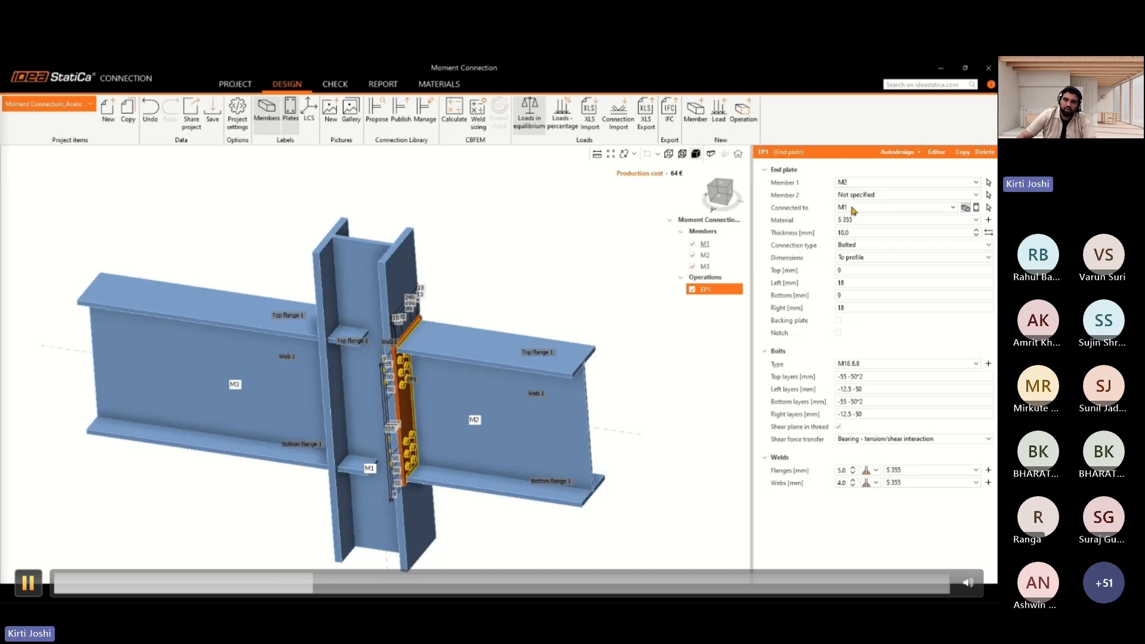
key("space")
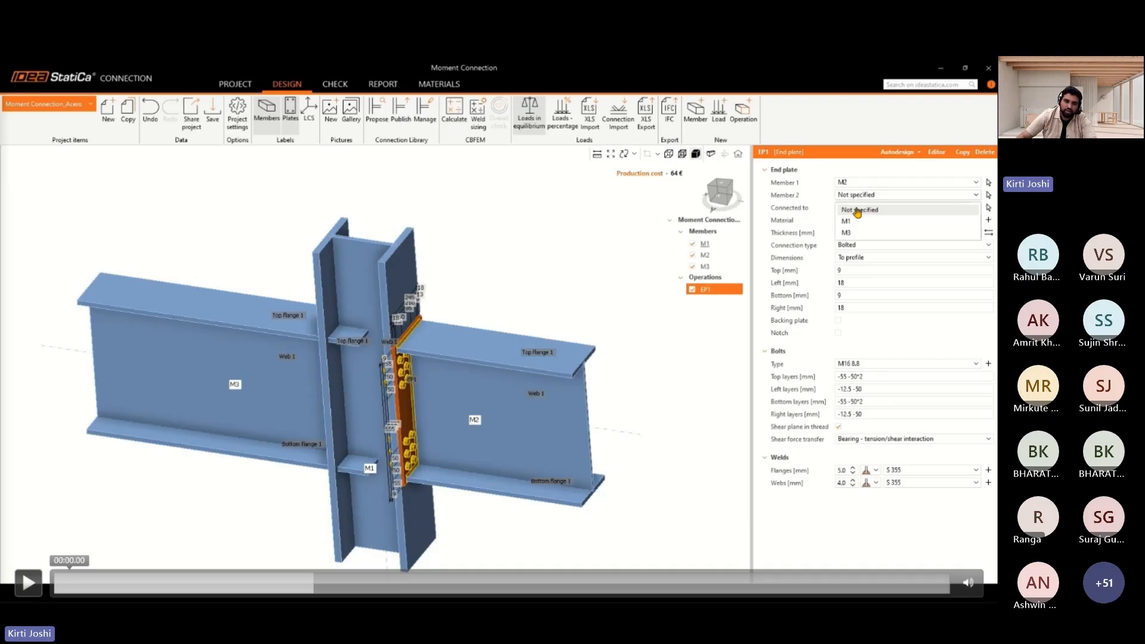
left_click(28, 582)
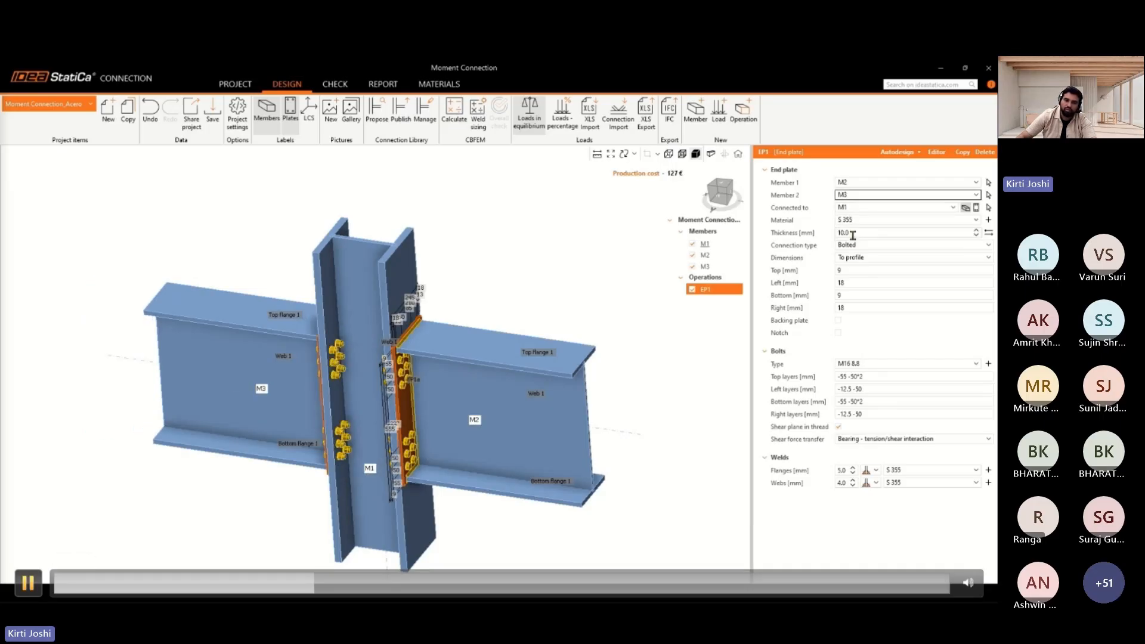
left_click(28, 583)
left_click(28, 582)
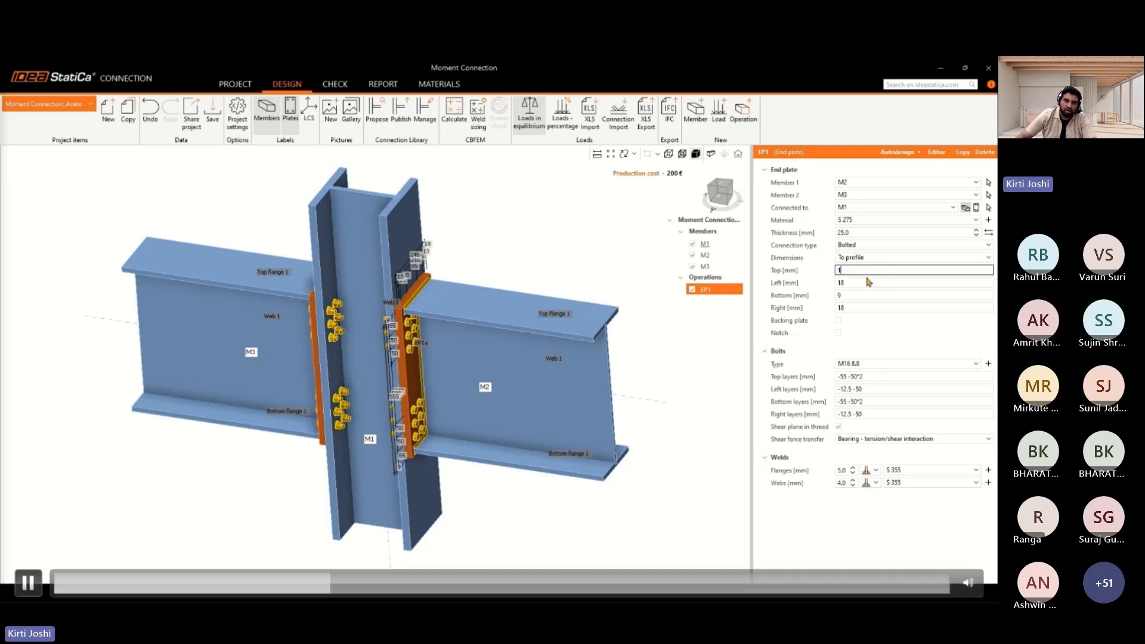
left_click(28, 582)
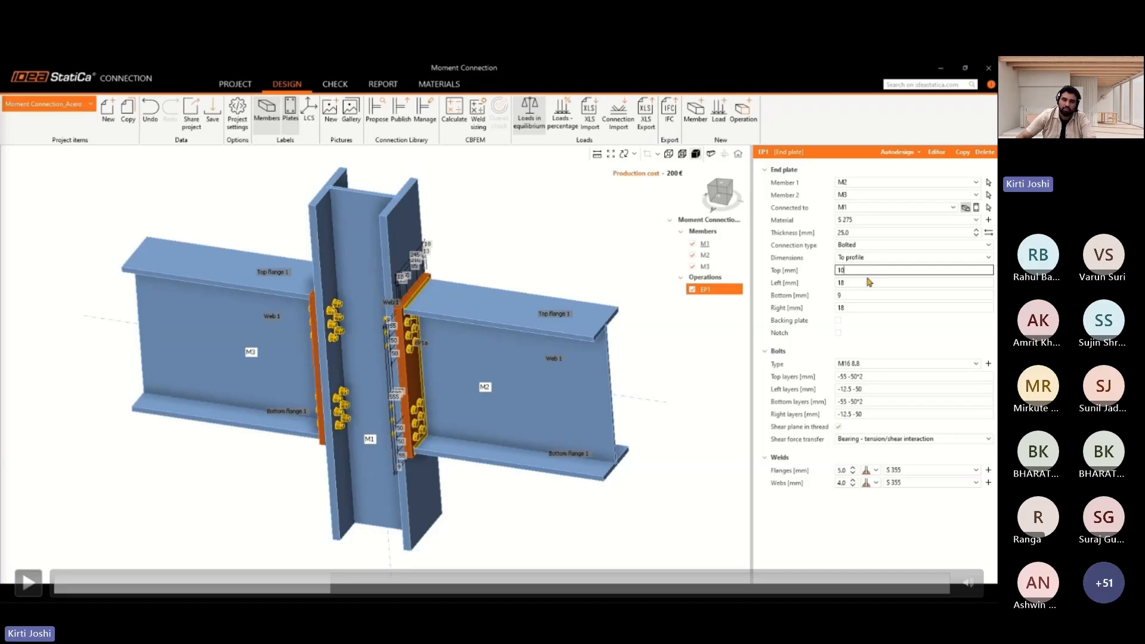
key("space")
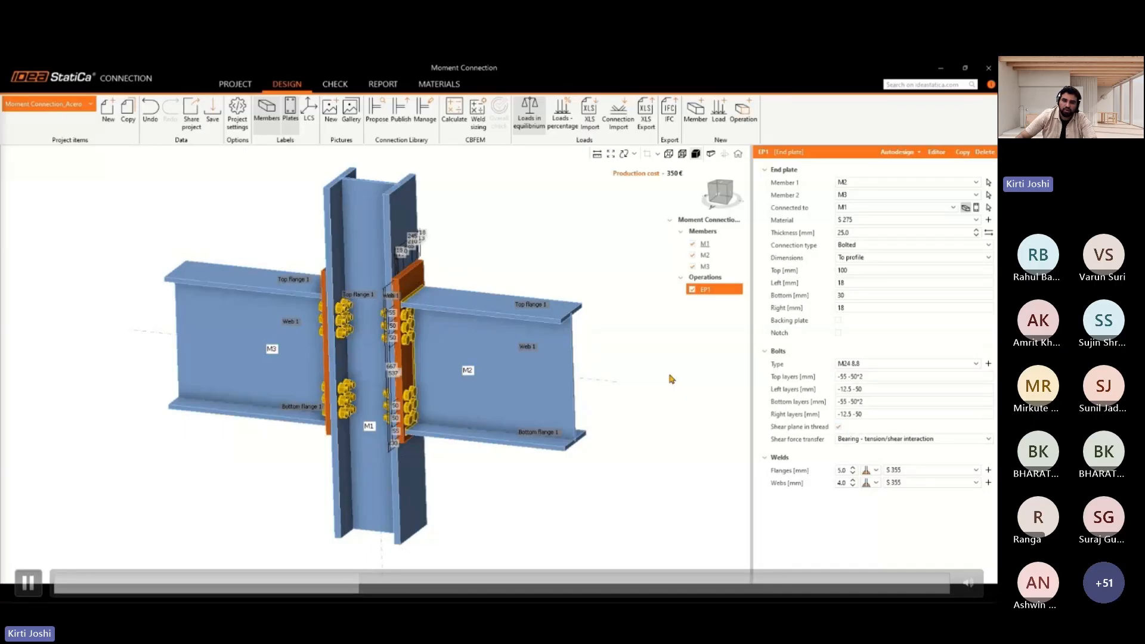
left_click(28, 582)
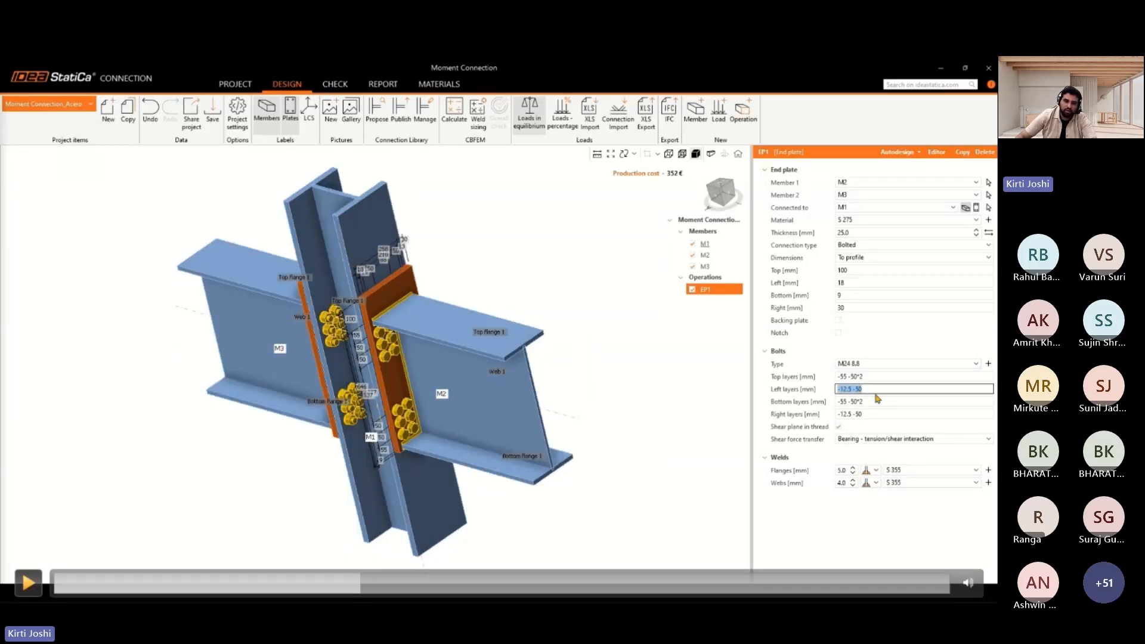
left_click(28, 582)
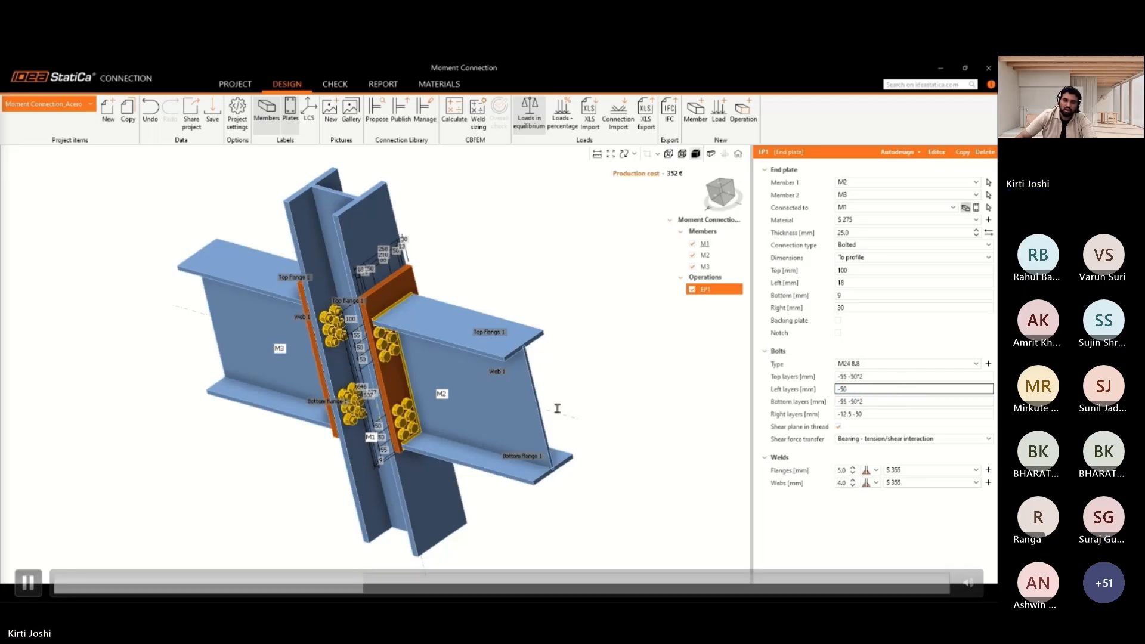
left_click(28, 583)
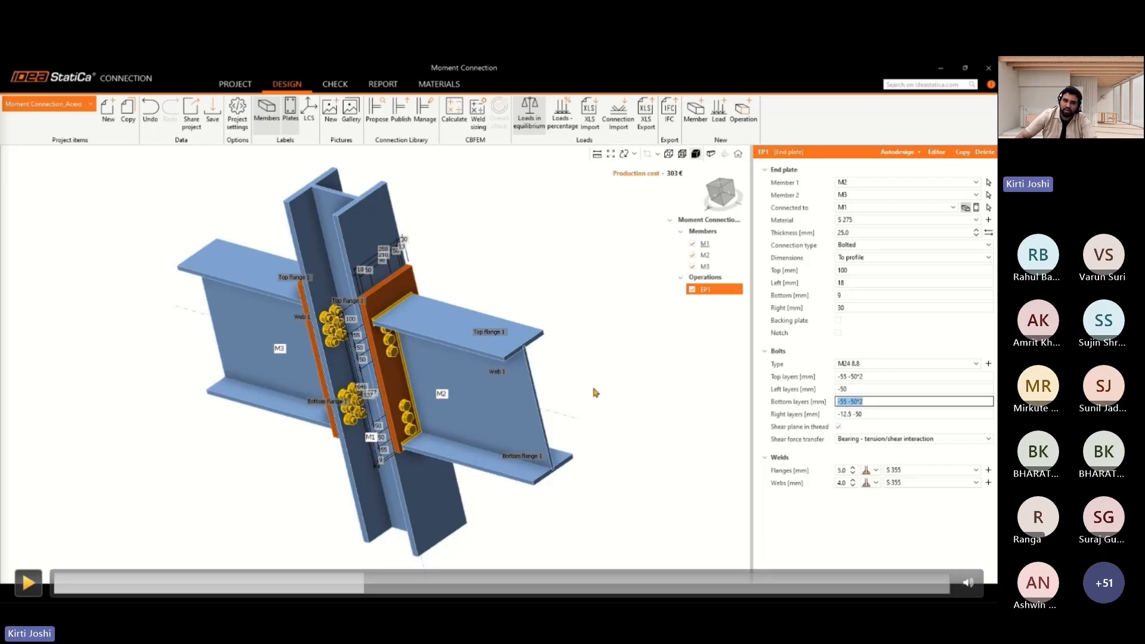
left_click(28, 582)
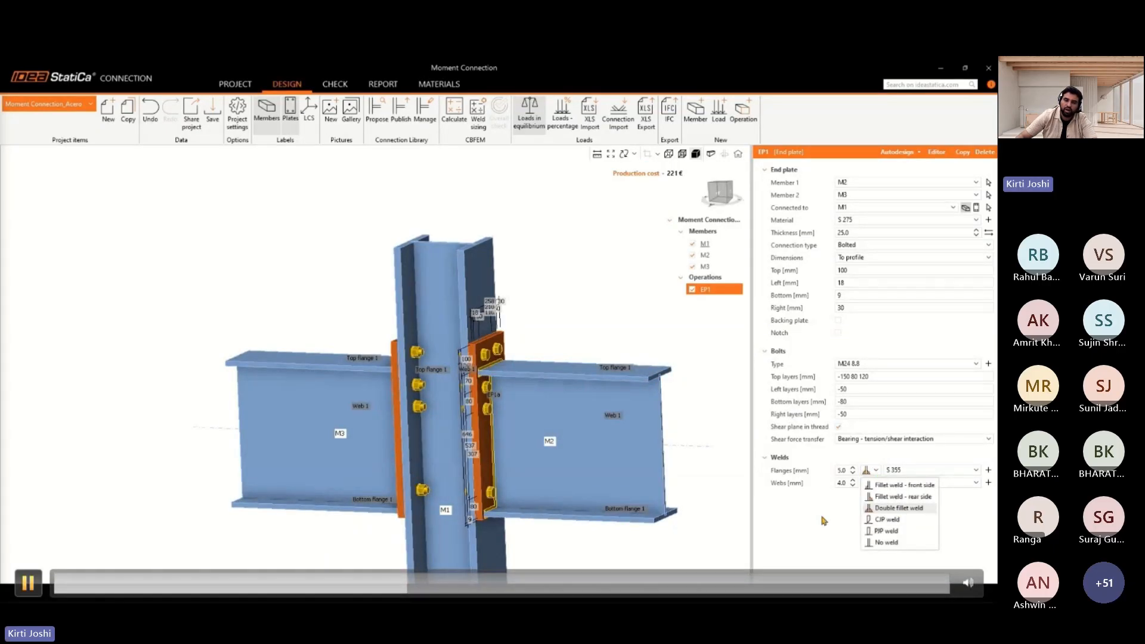
left_click(28, 583)
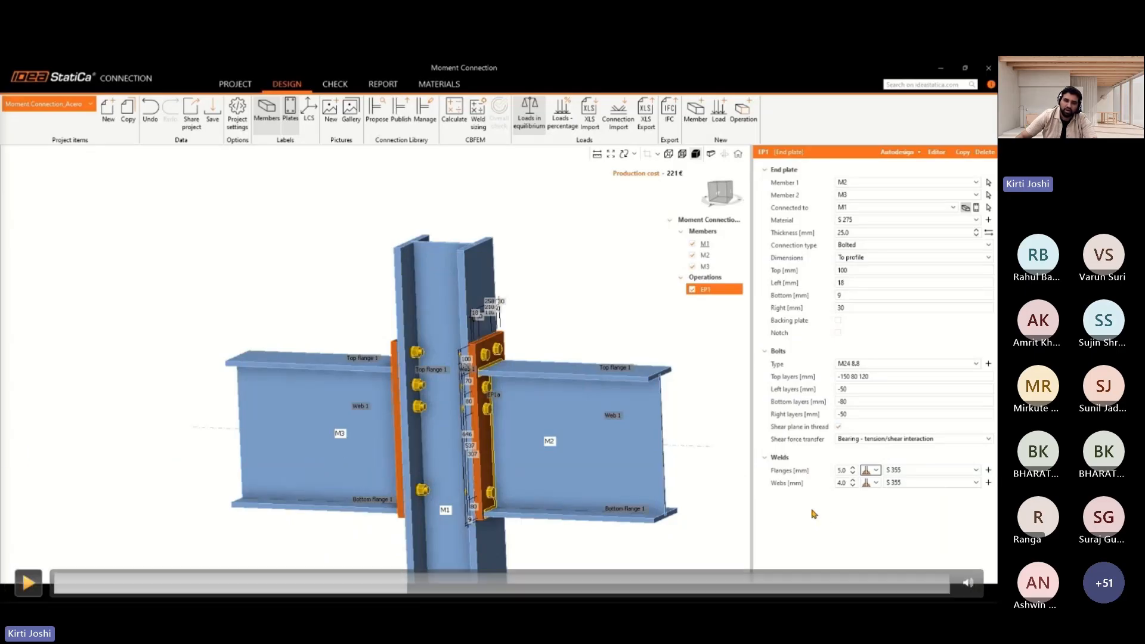
key("space")
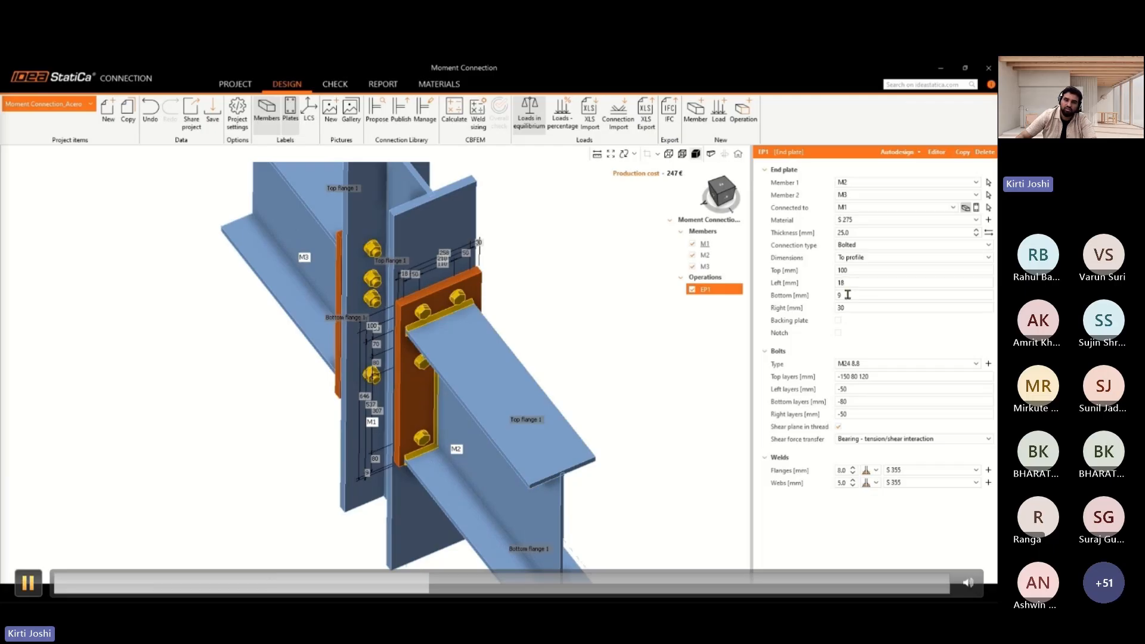
key("space")
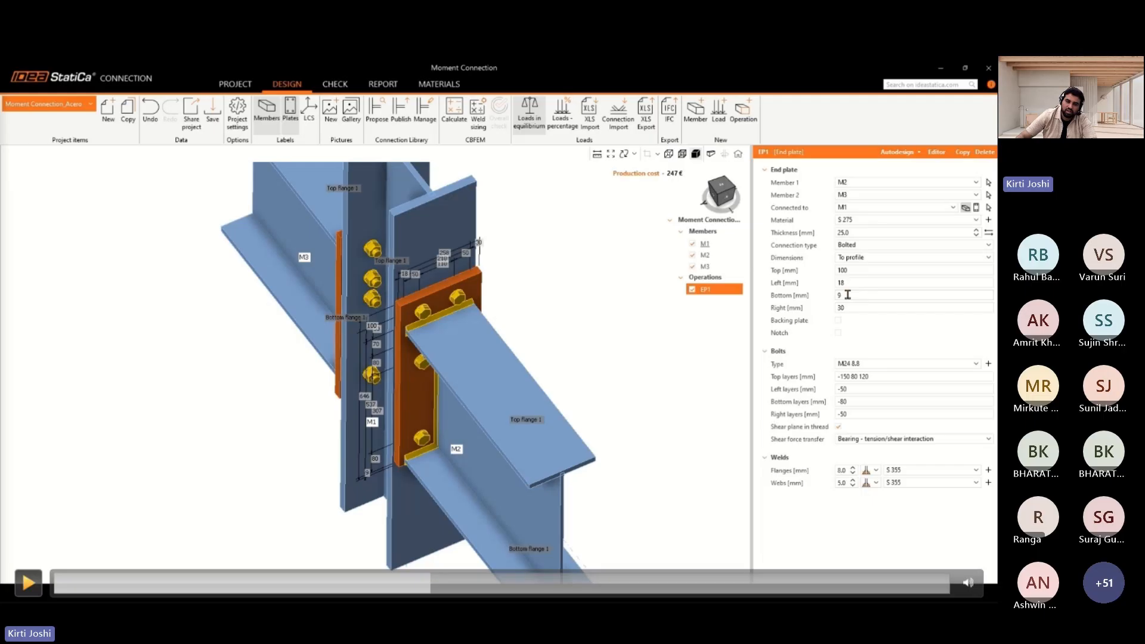
key("space")
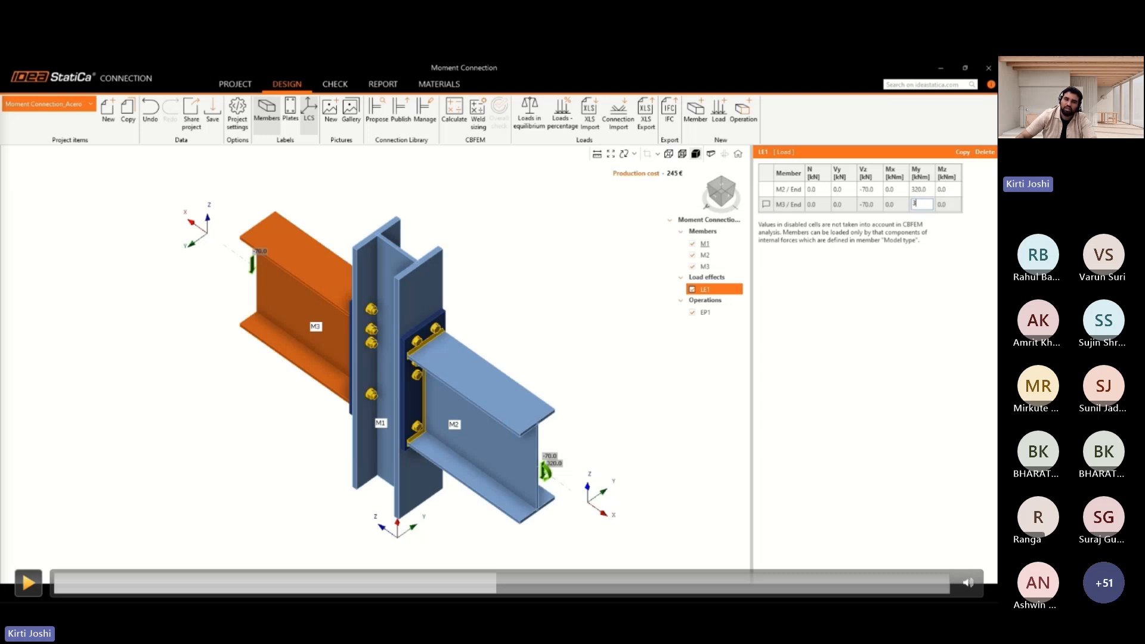
left_click(28, 582)
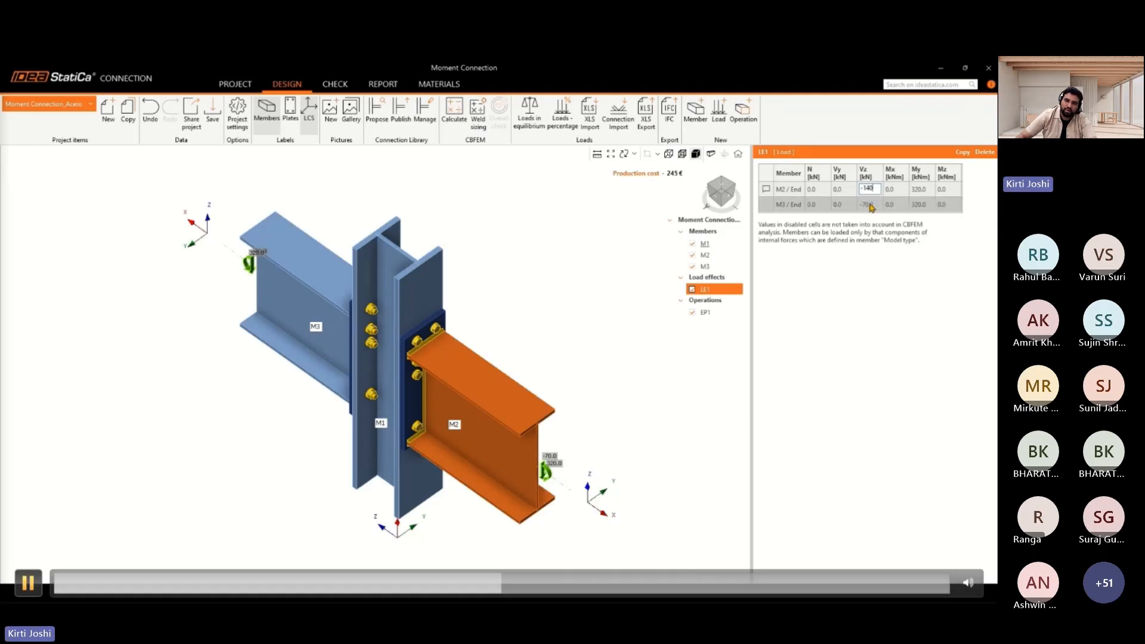
left_click(28, 582)
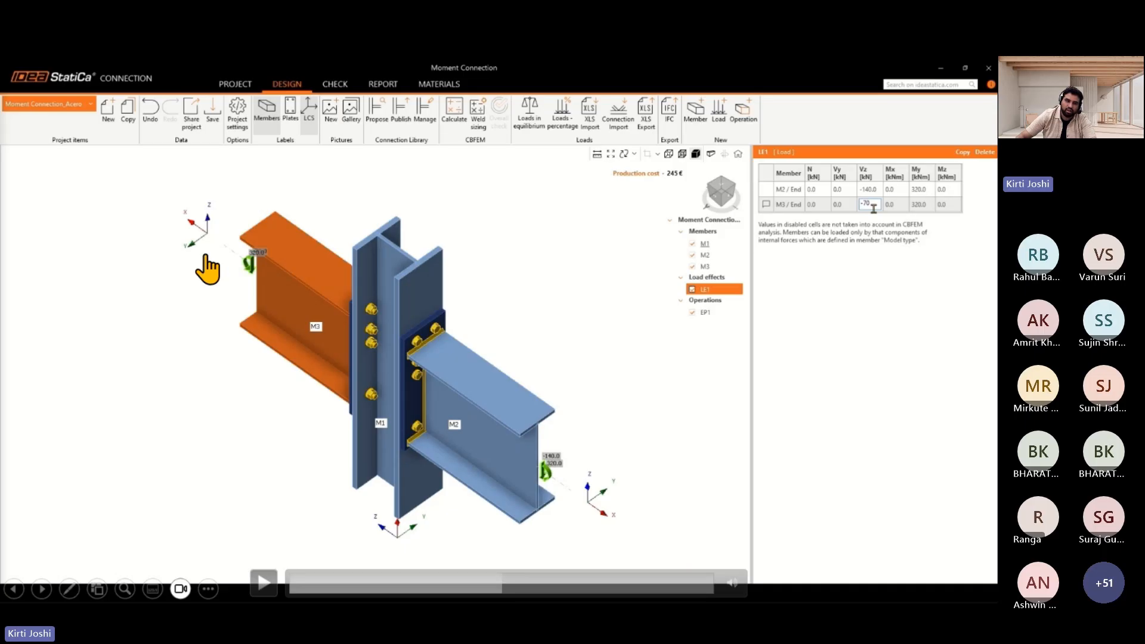
left_click(28, 582)
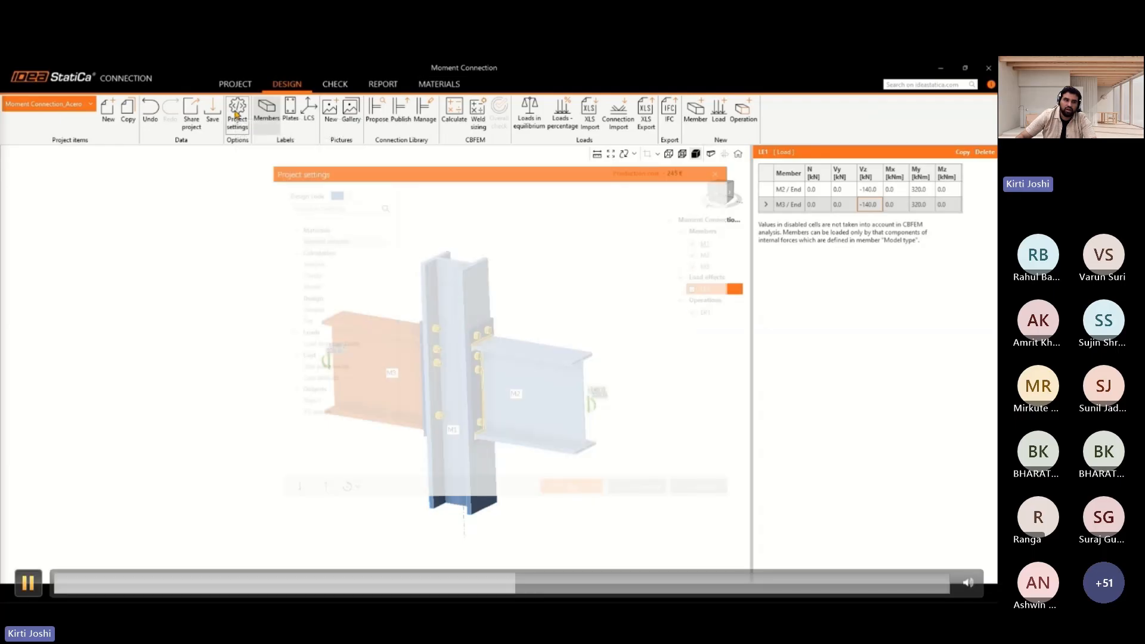
left_click(28, 582)
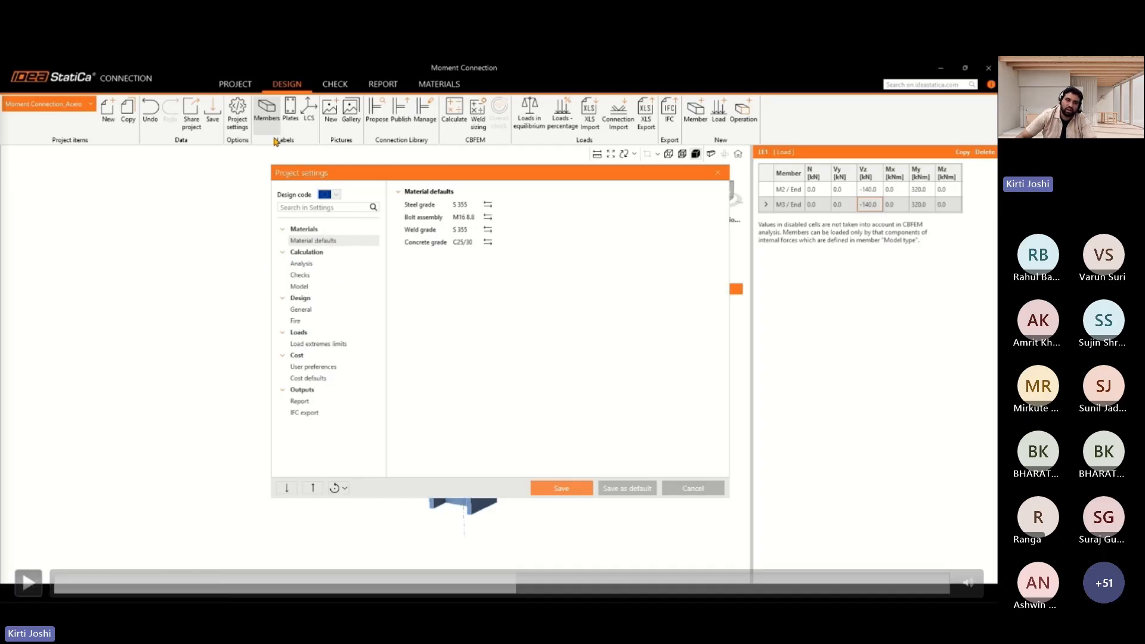
key("space")
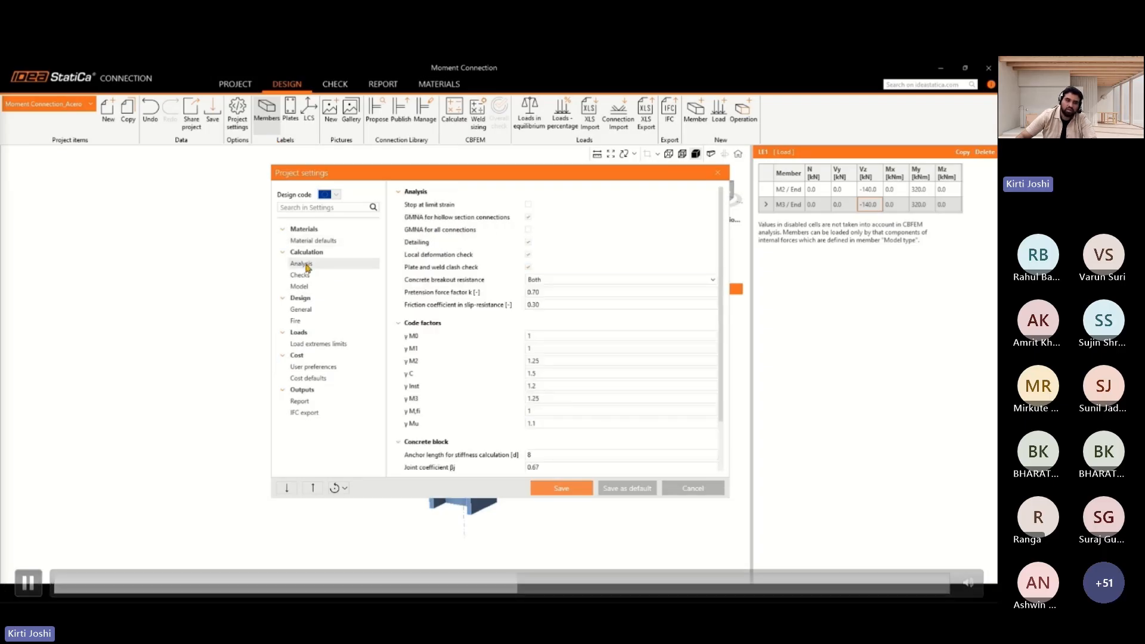
key("space")
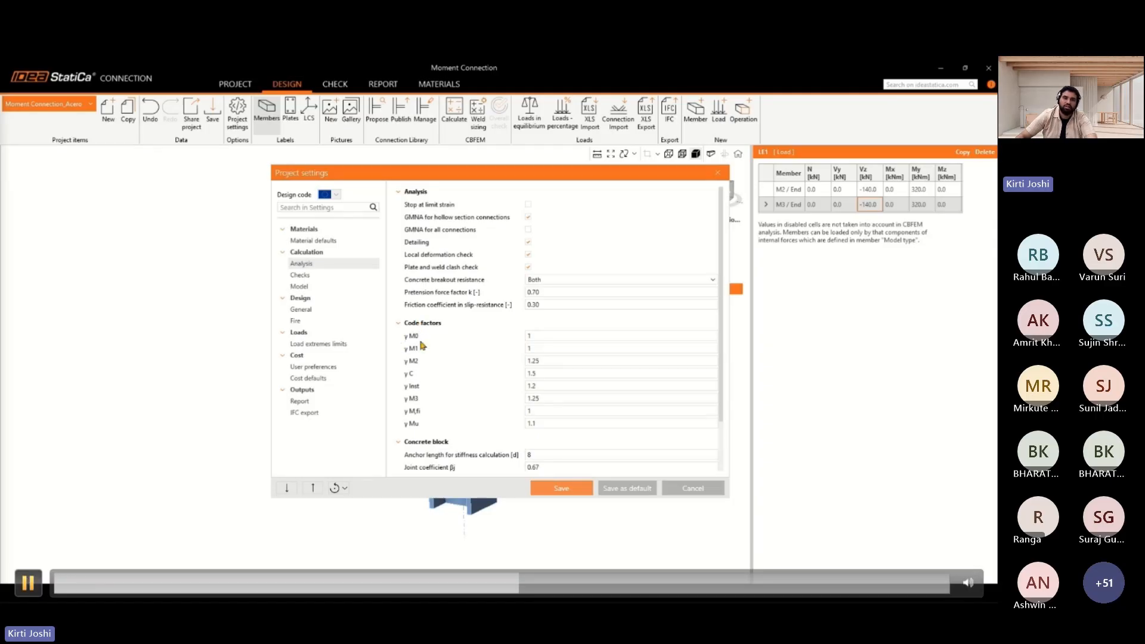
key("space")
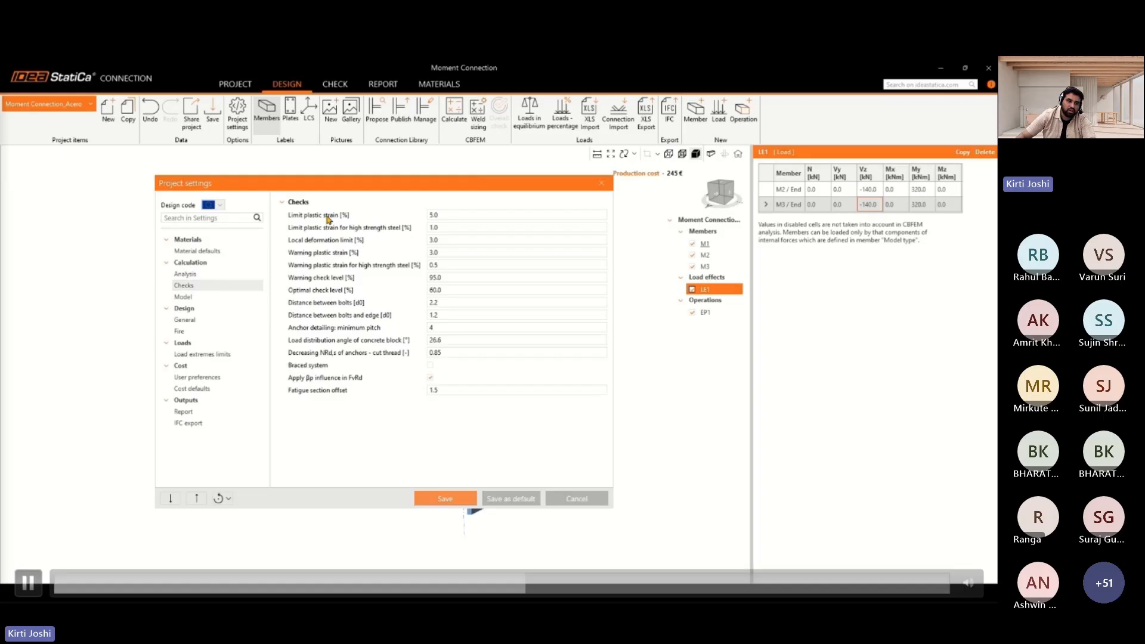
left_click(28, 582)
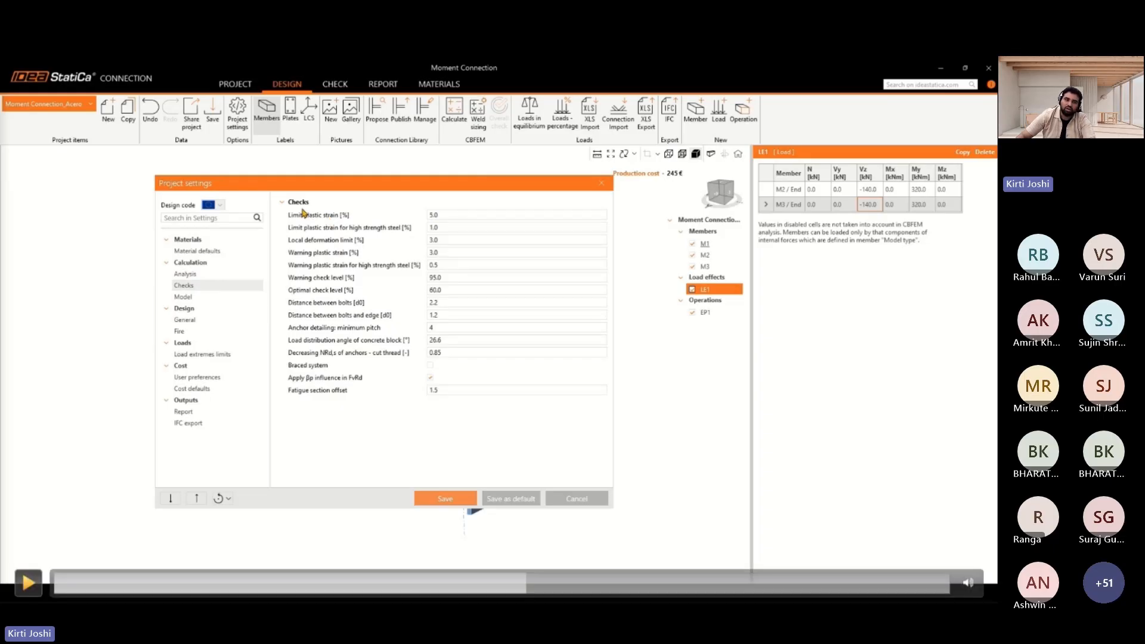
left_click(29, 583)
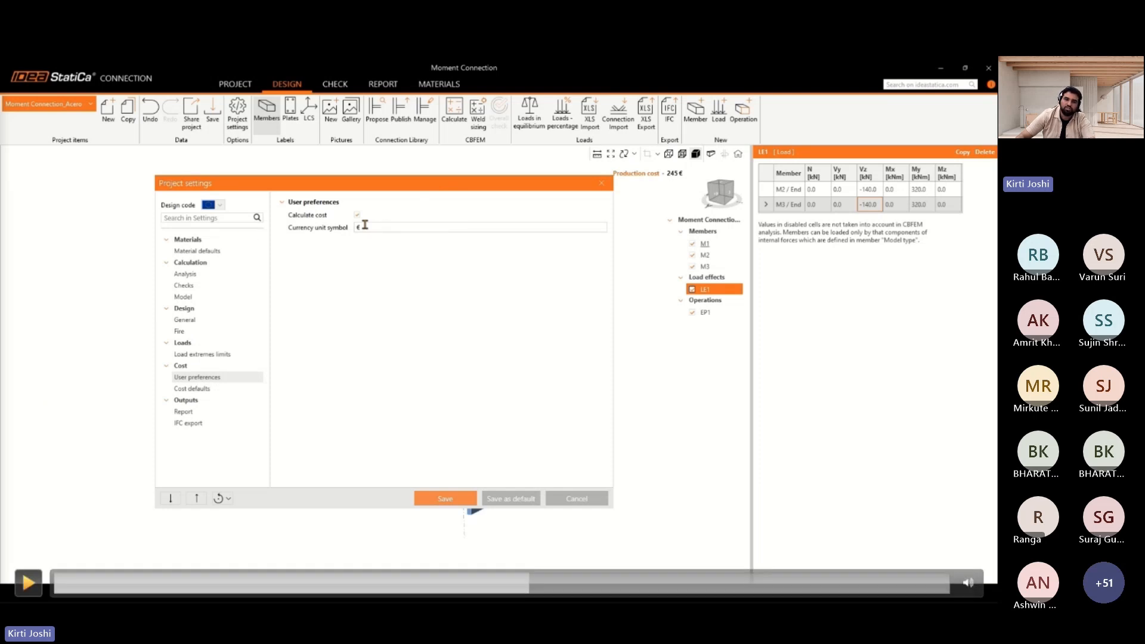
key("space")
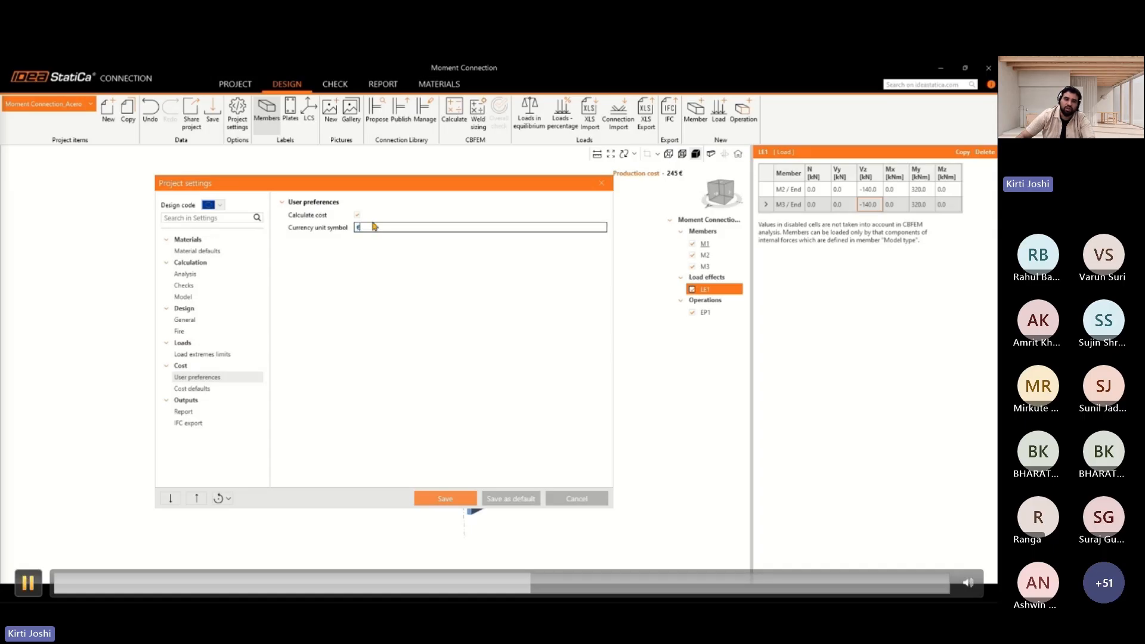
key("space")
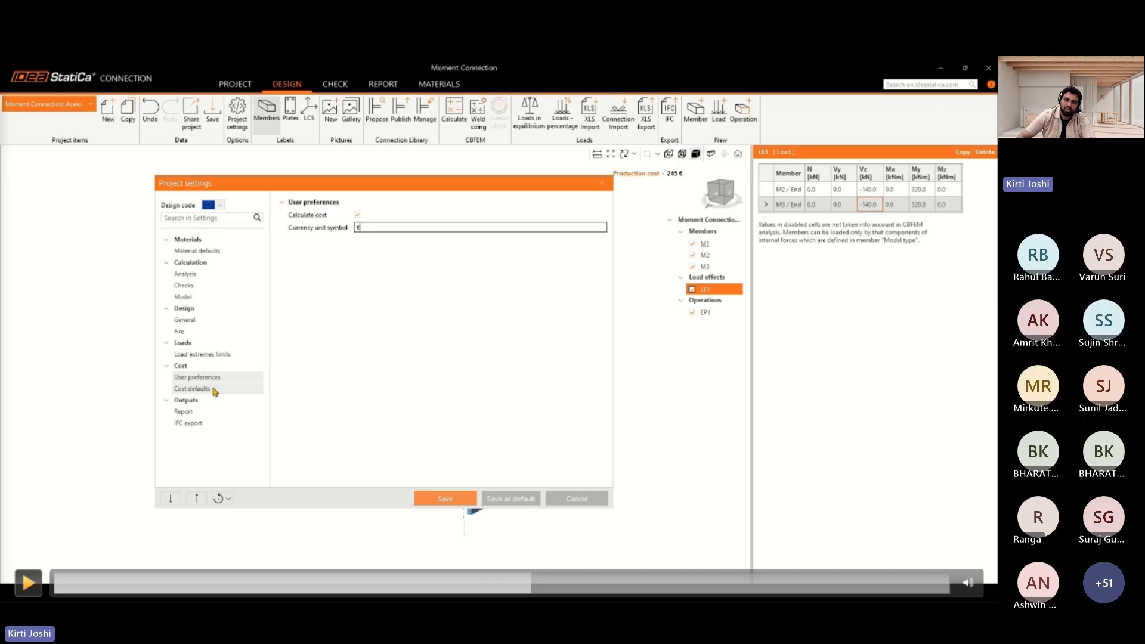
key("space")
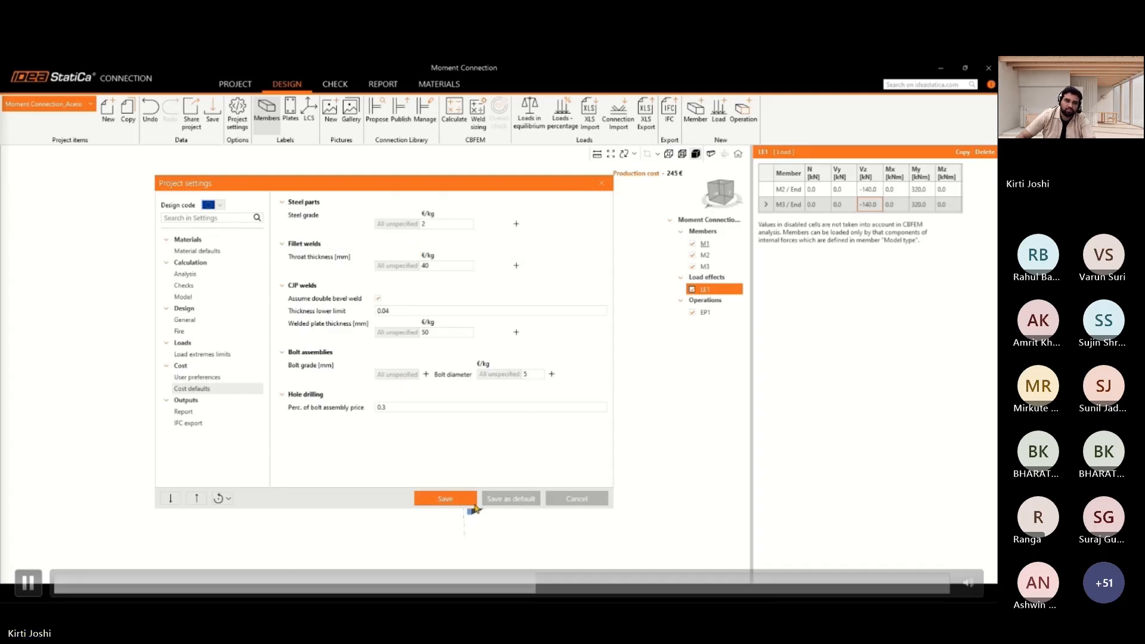
left_click(310, 206)
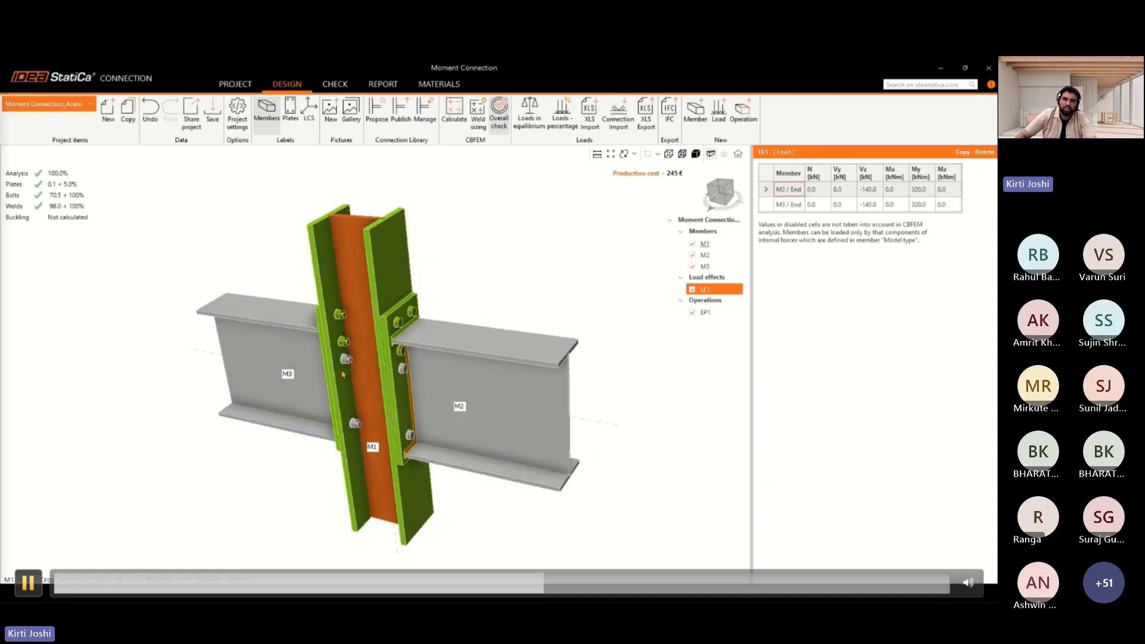
left_click(28, 582)
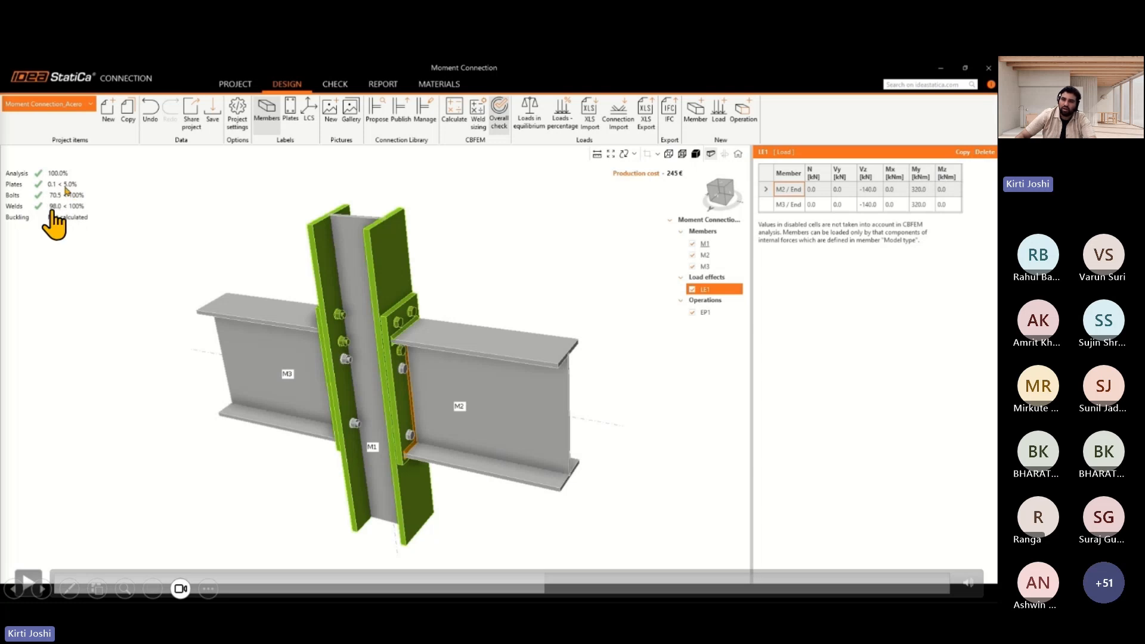
left_click(28, 583)
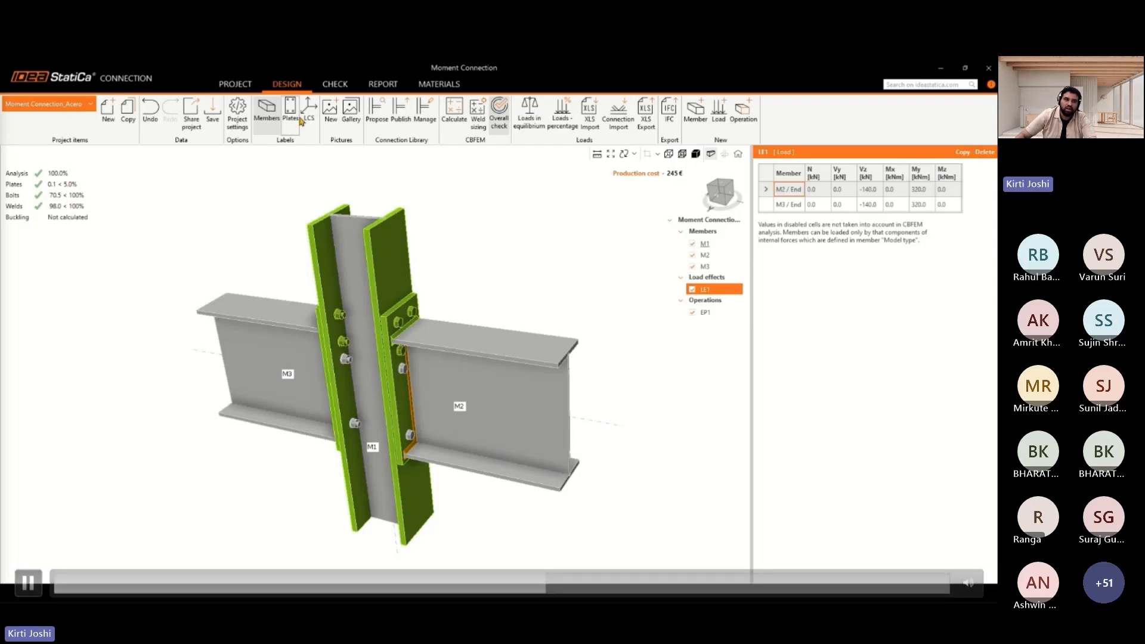
left_click(28, 583)
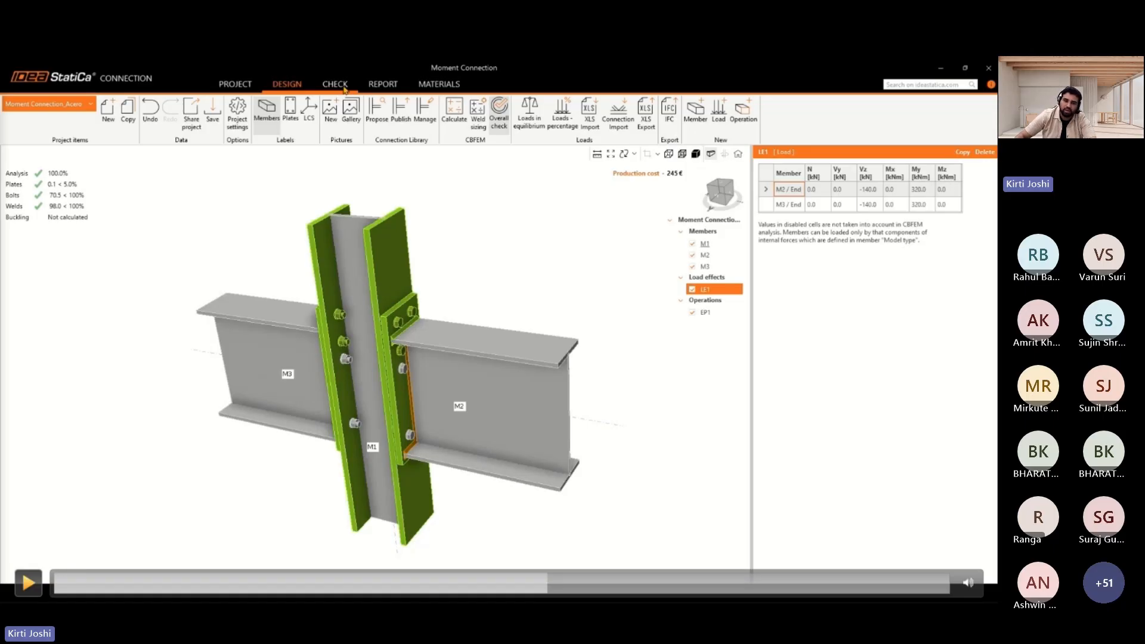
Step: Open the check results of the moment connection to view the FE analysis status
left_click(344, 89)
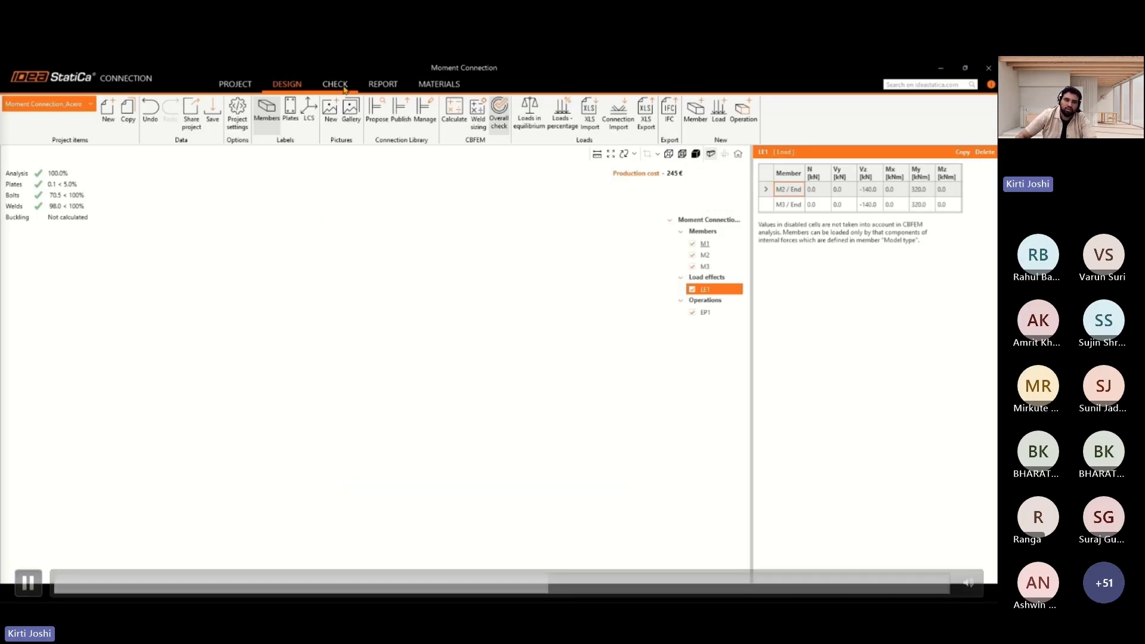
left_click(28, 584)
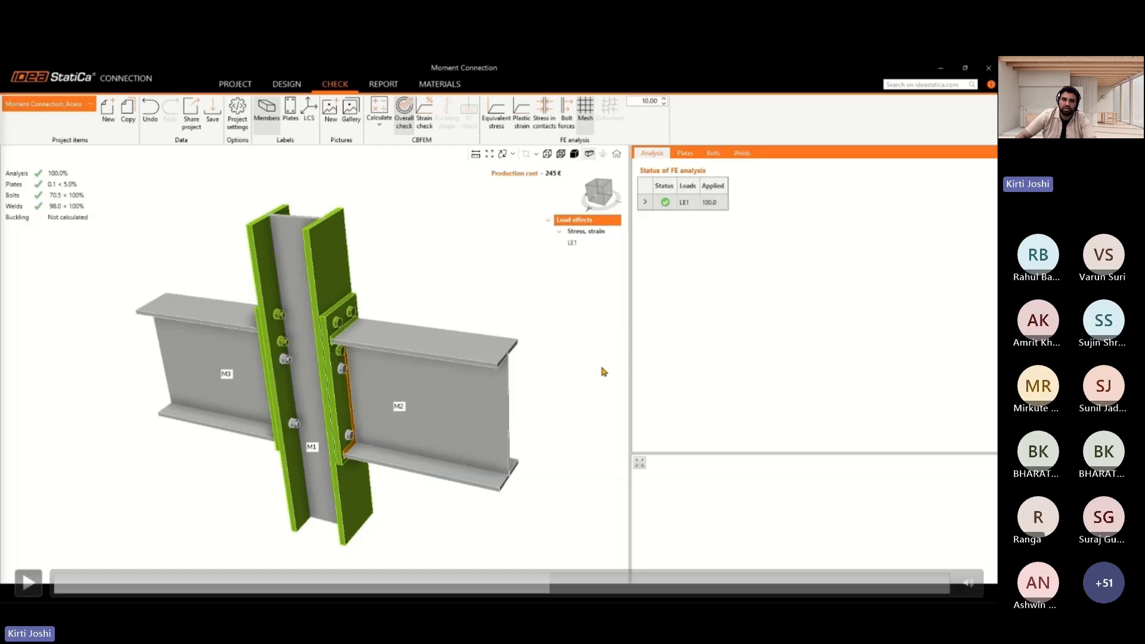
left_click(28, 582)
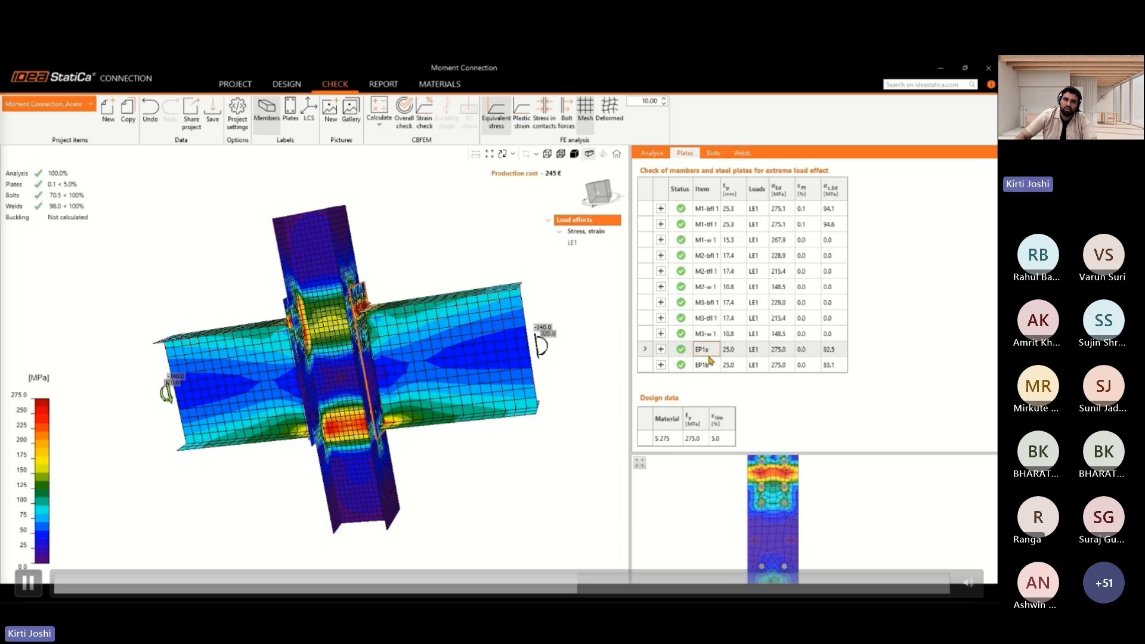
left_click(28, 583)
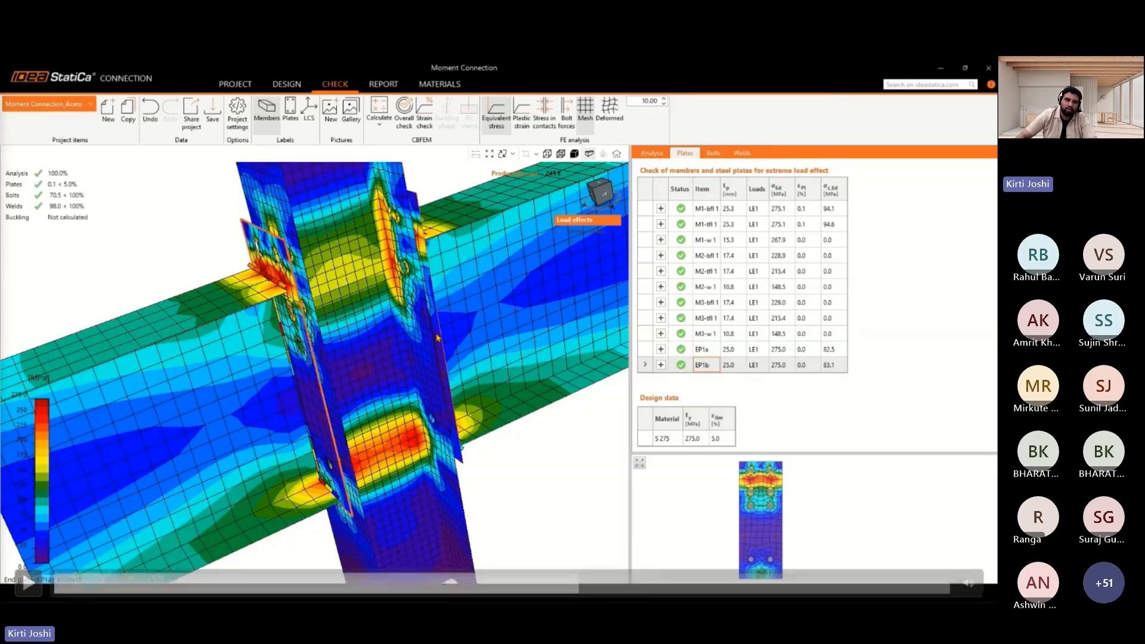
left_click(28, 583)
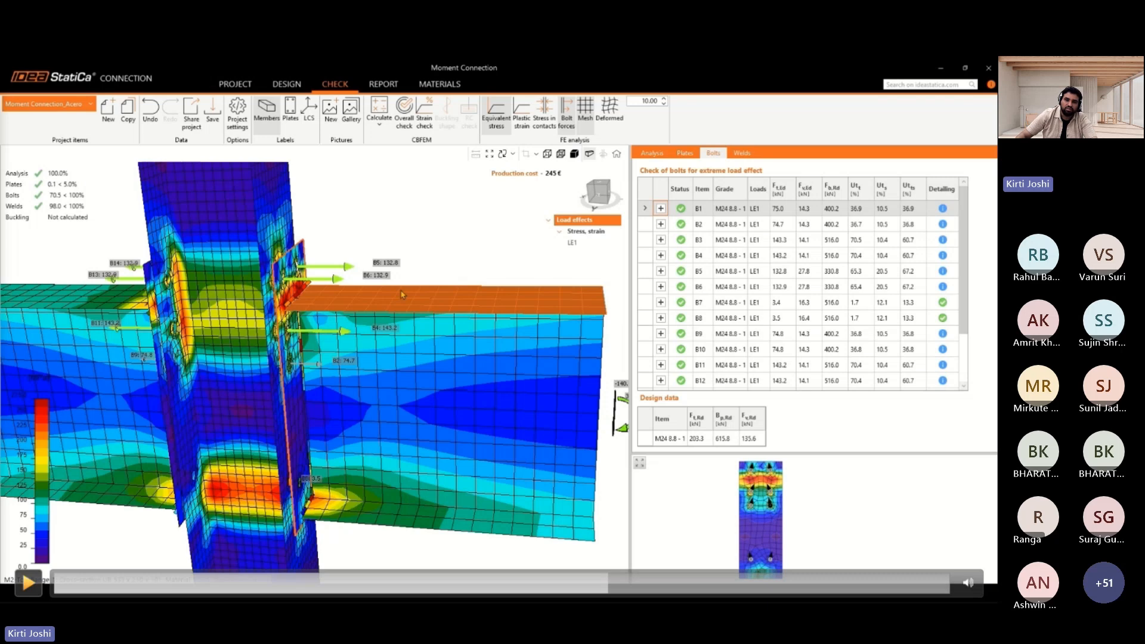
left_click(28, 583)
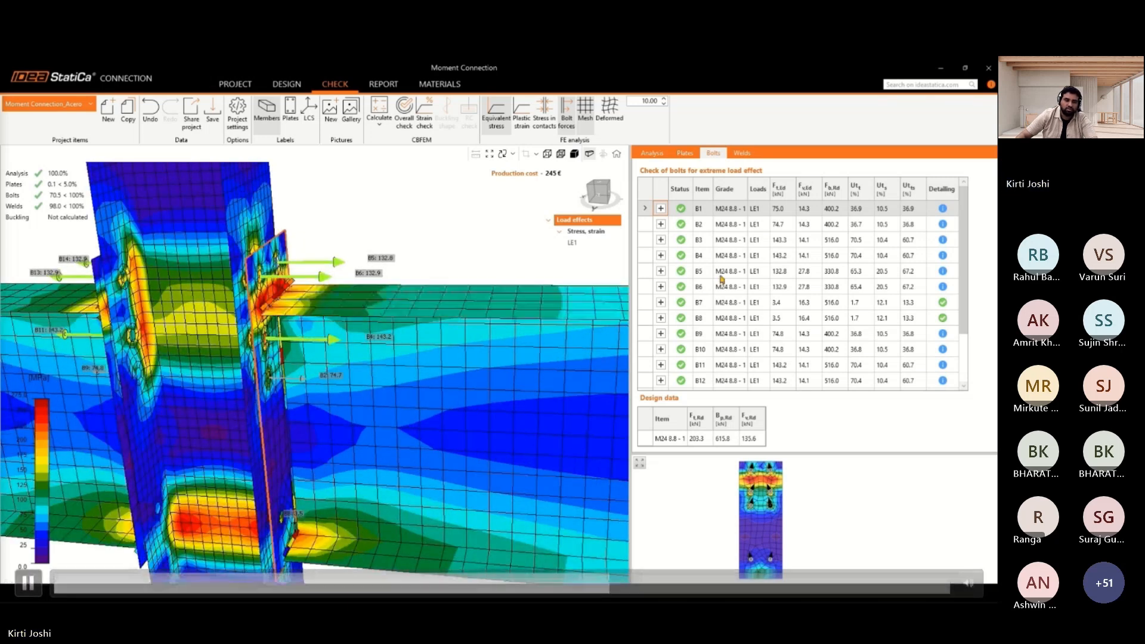
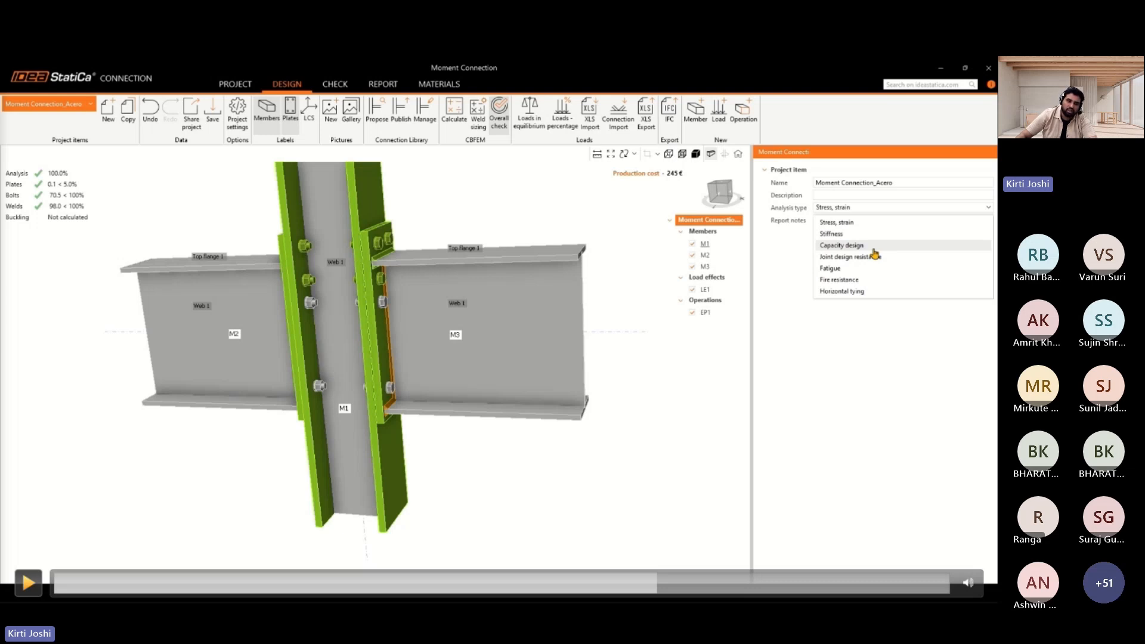
left_click(29, 583)
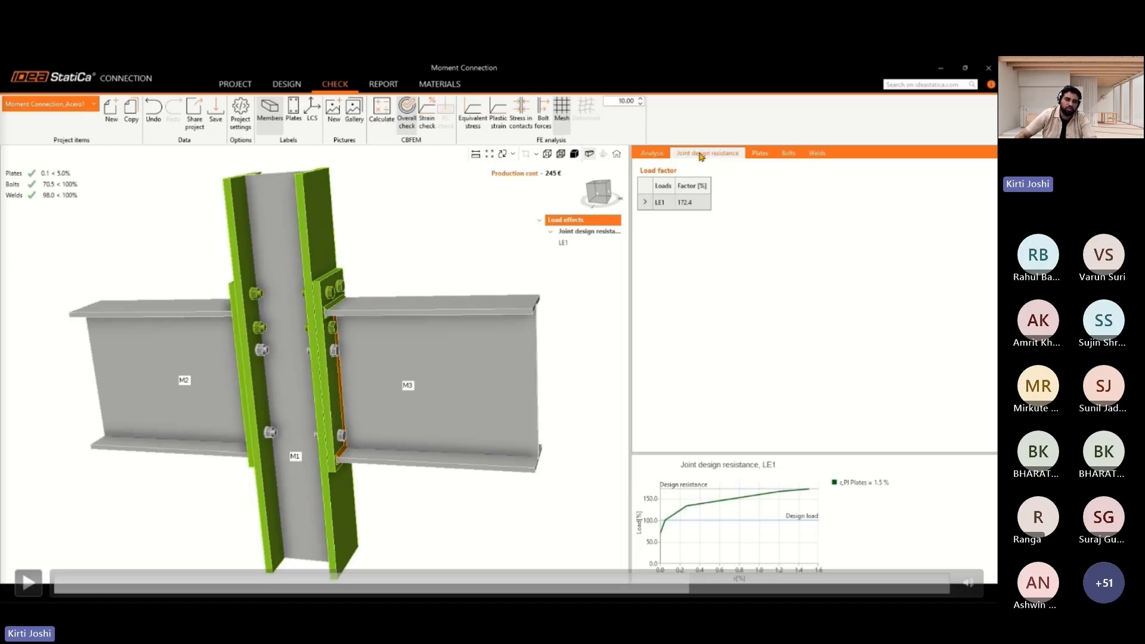
left_click(28, 583)
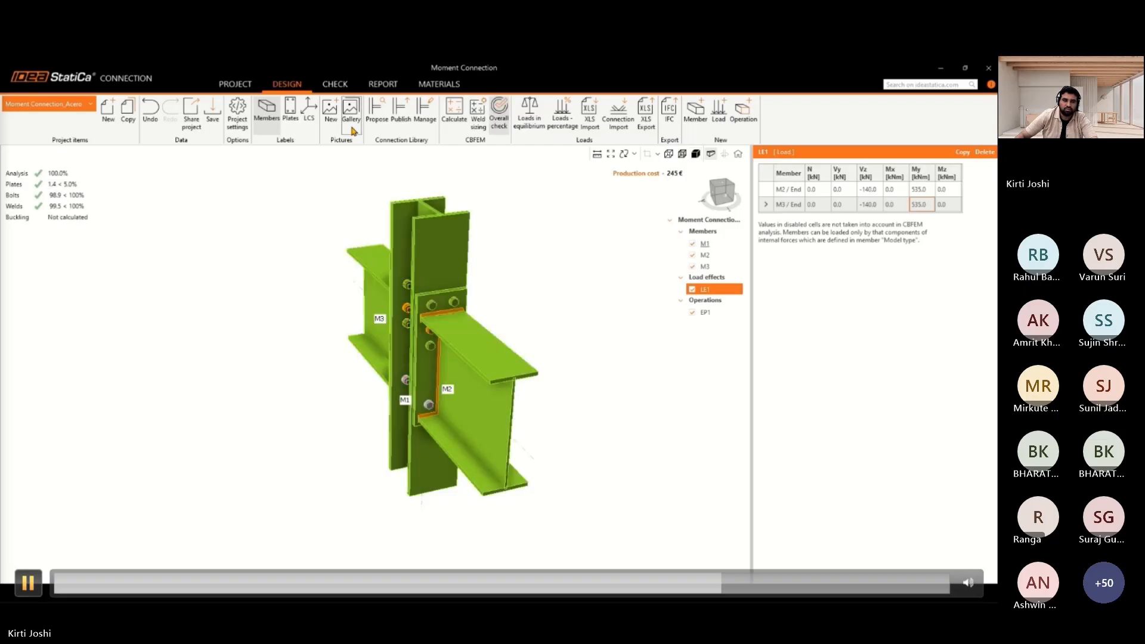
left_click(28, 582)
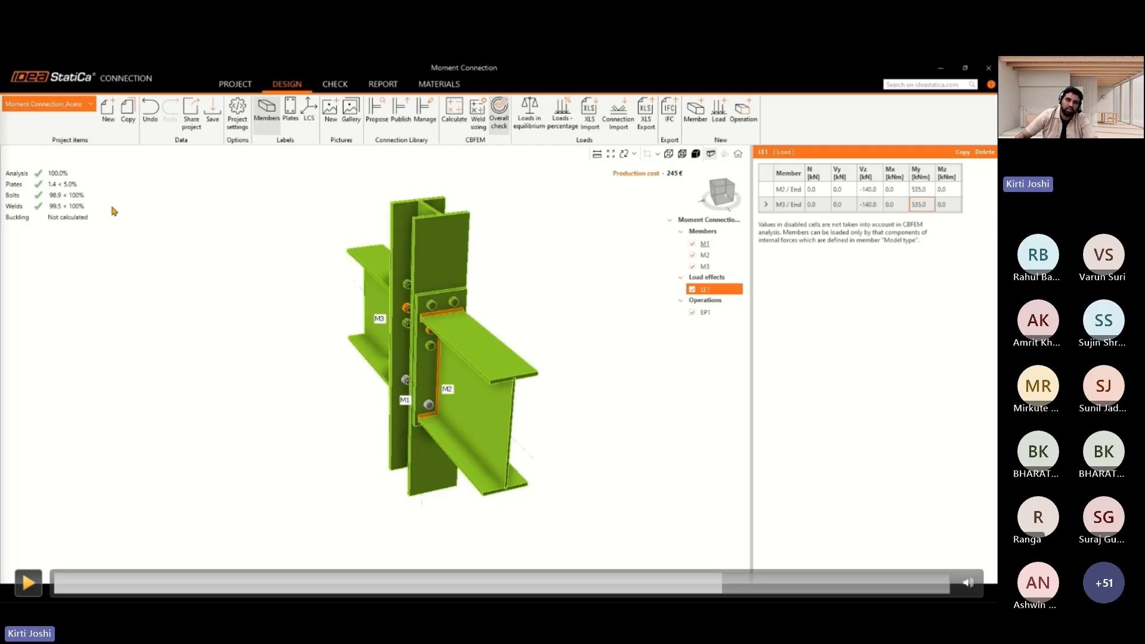
key("space")
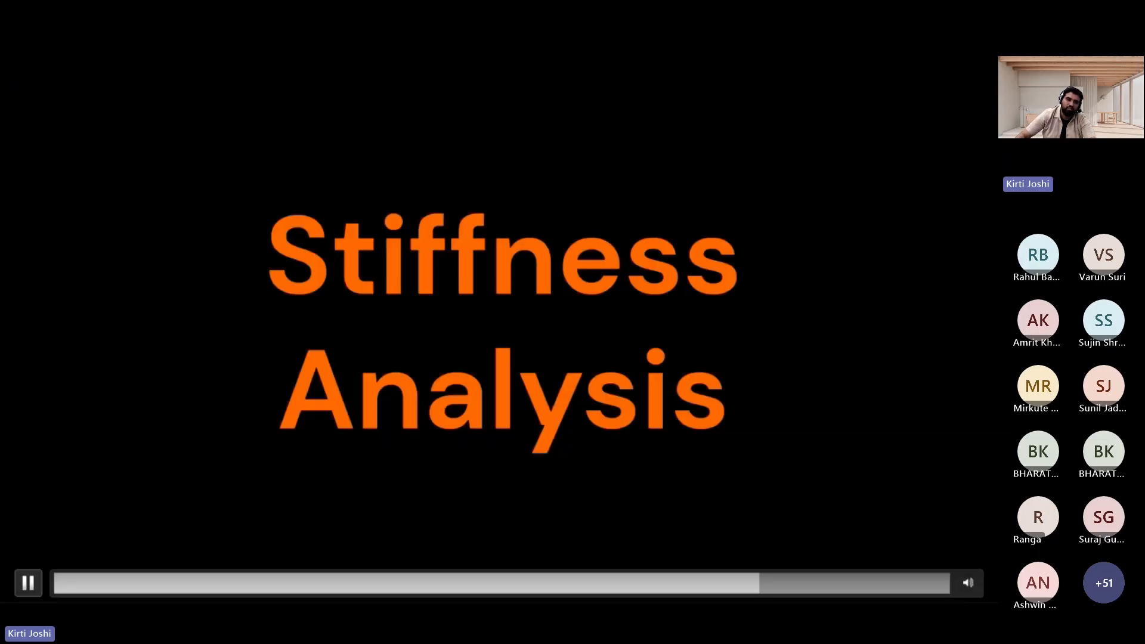
key("space")
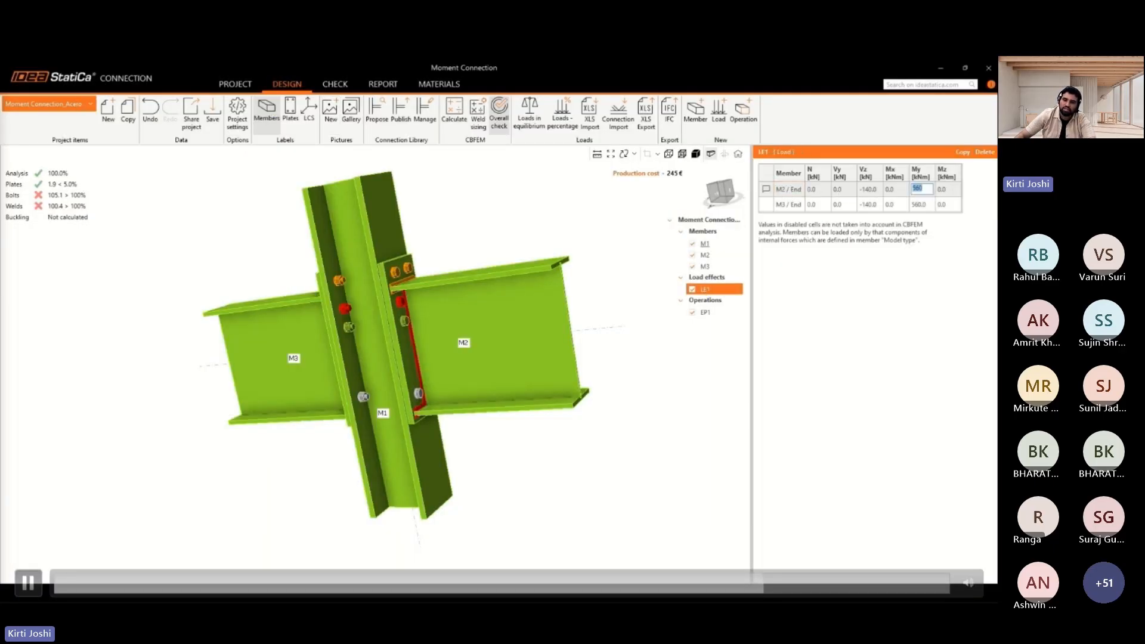
left_click(28, 583)
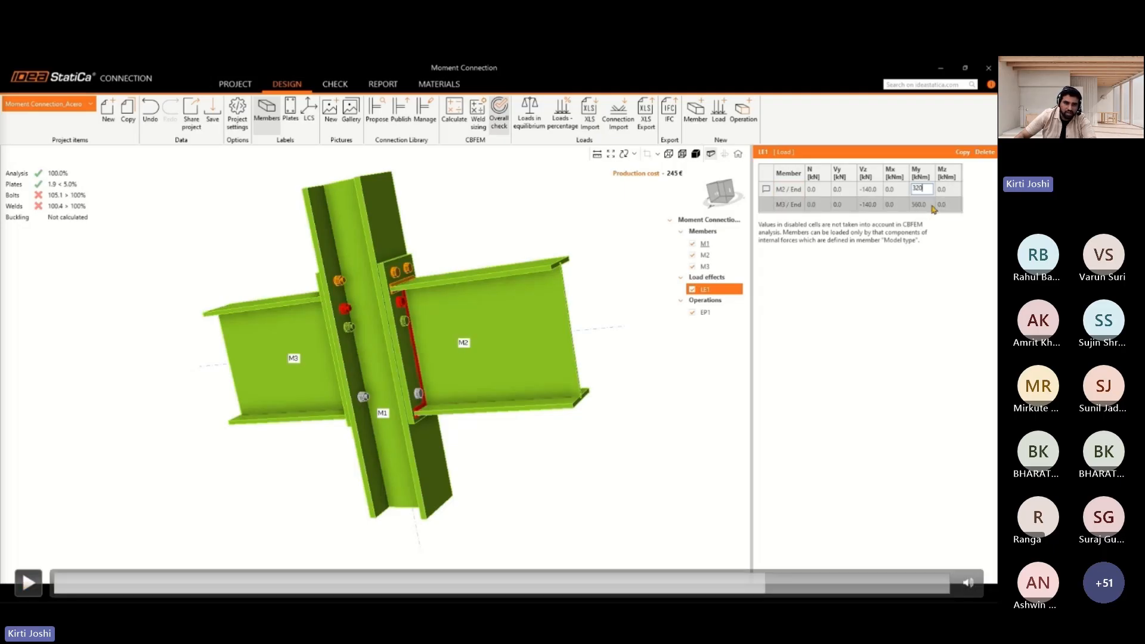
left_click(28, 583)
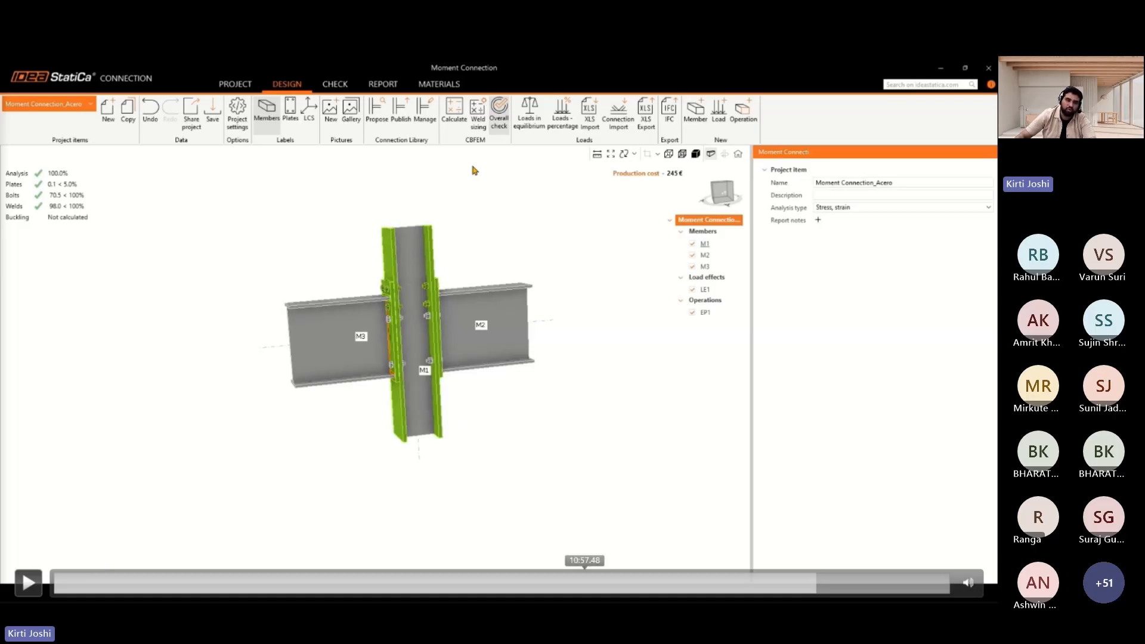
key("space")
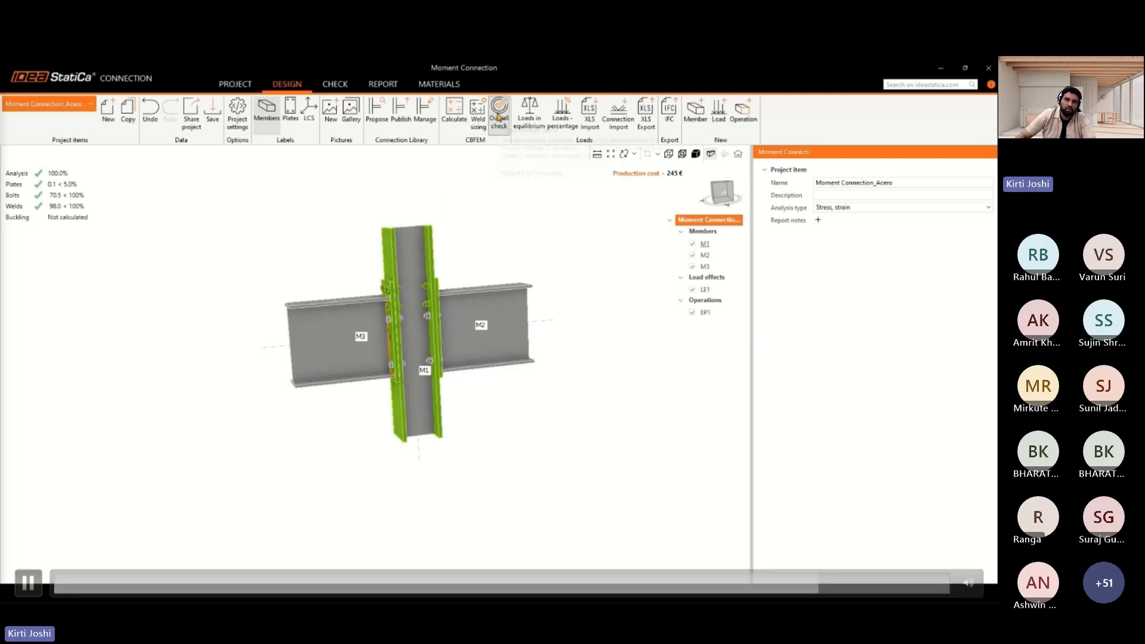
key("space")
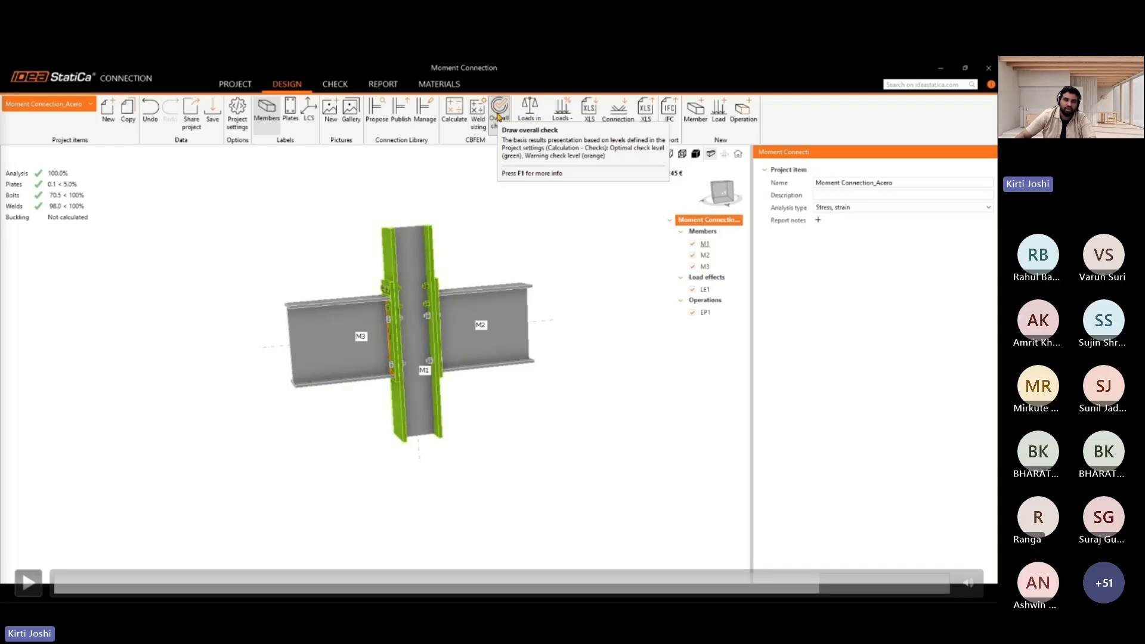
left_click(28, 583)
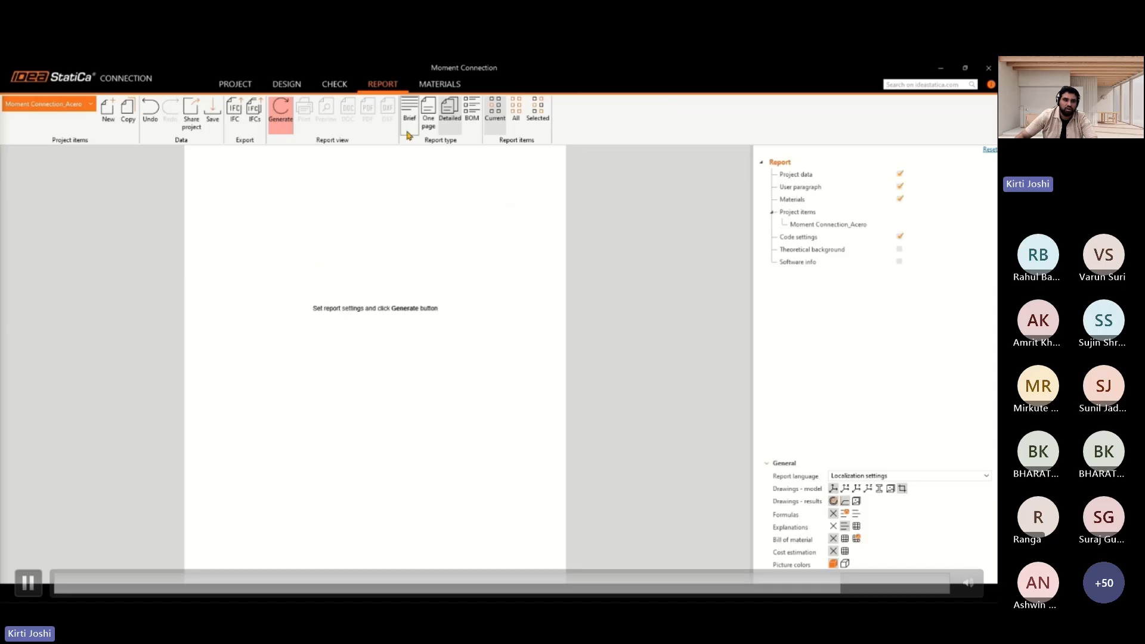
left_click(28, 583)
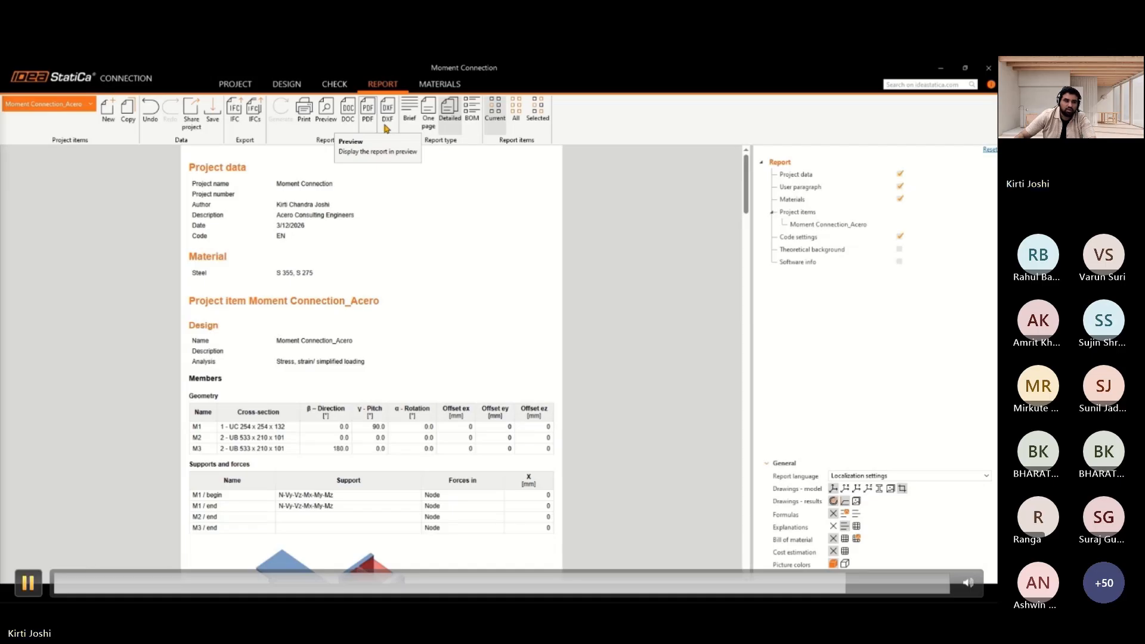
left_click(29, 583)
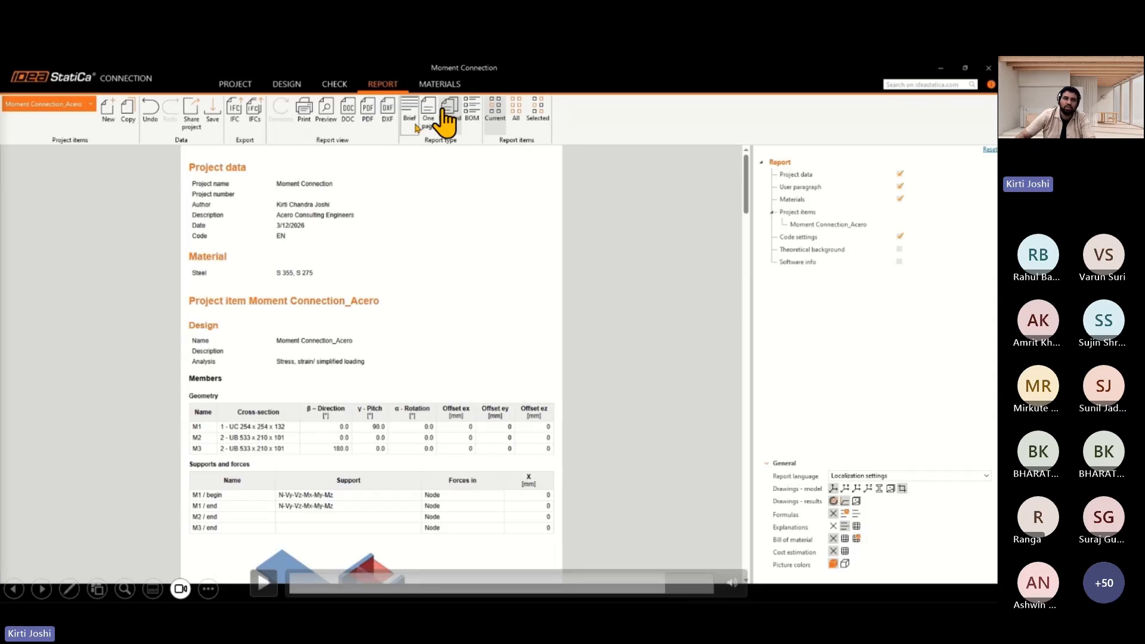
left_click(472, 111)
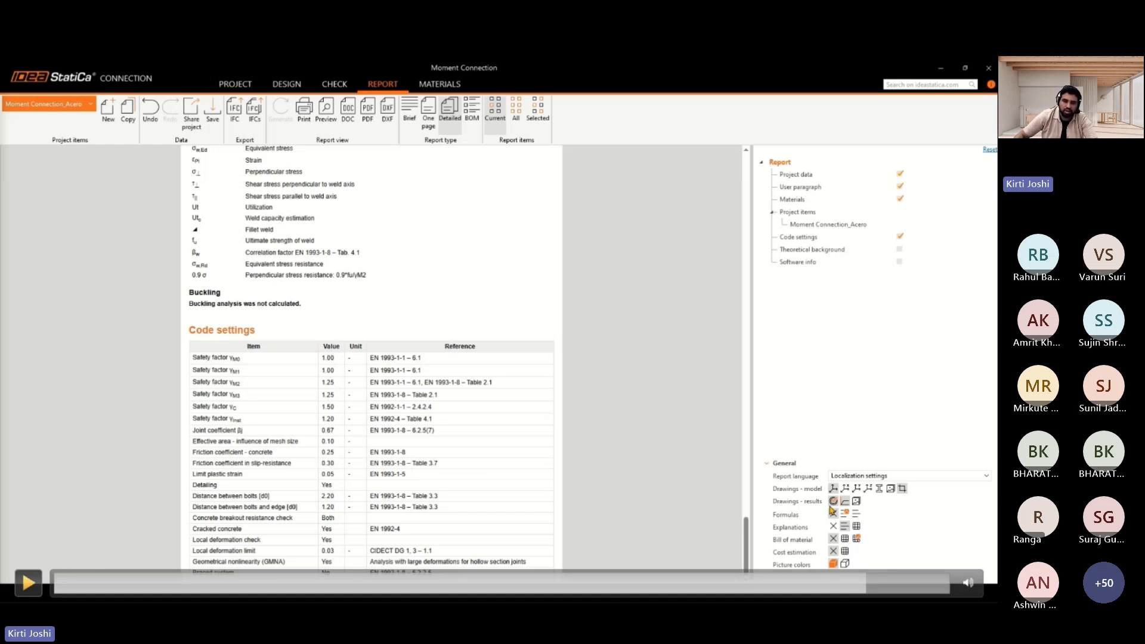
key("space")
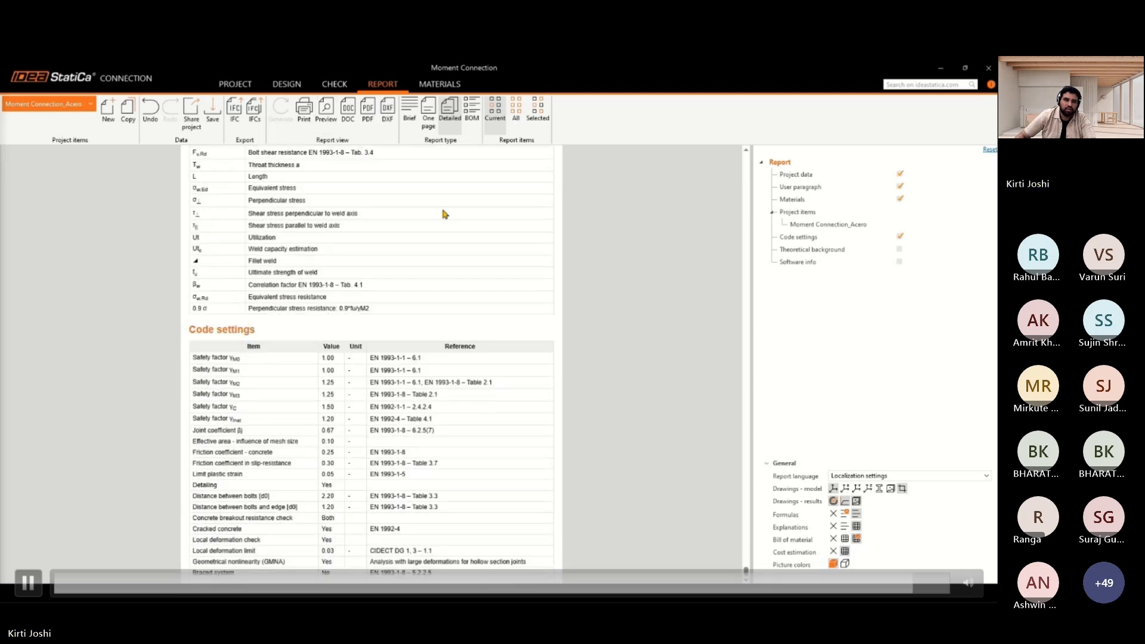
left_click(28, 584)
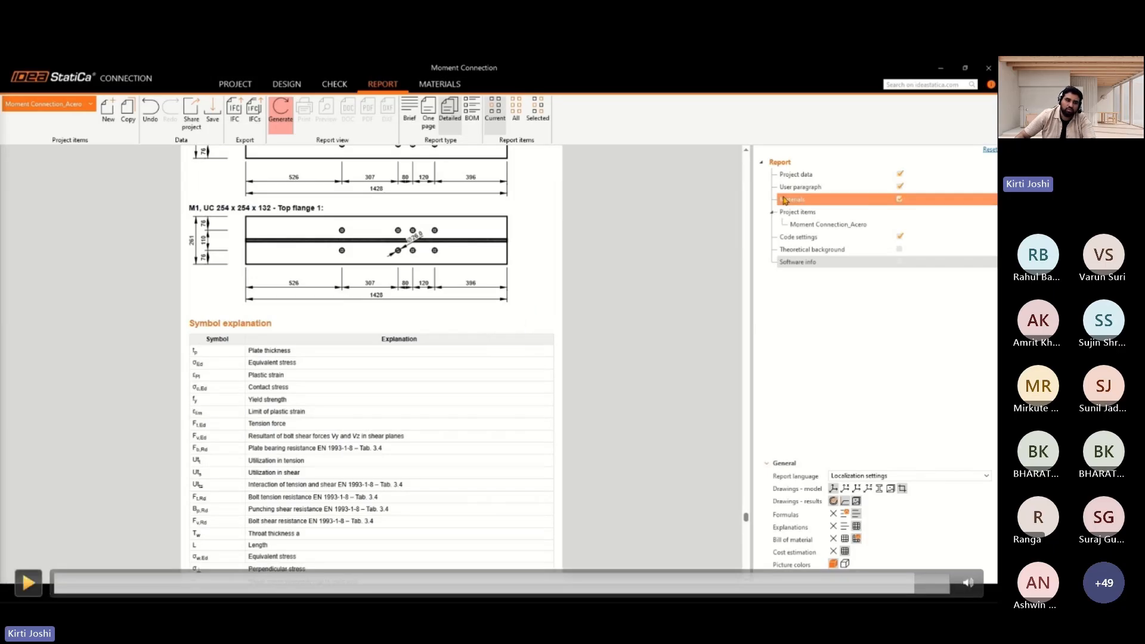
left_click(28, 583)
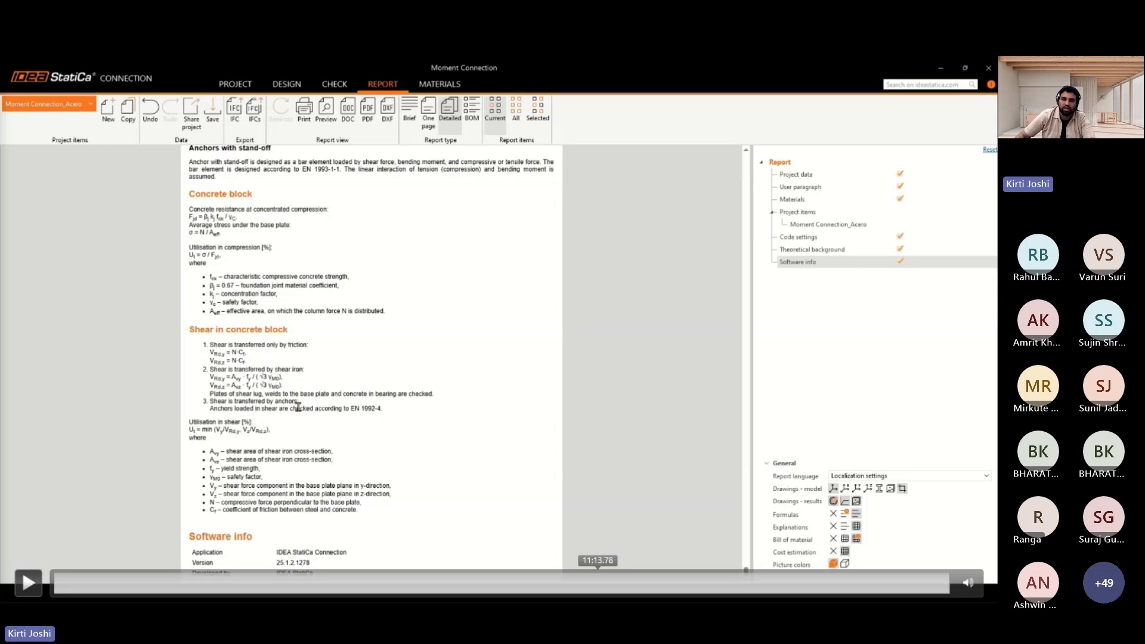
left_click(596, 583)
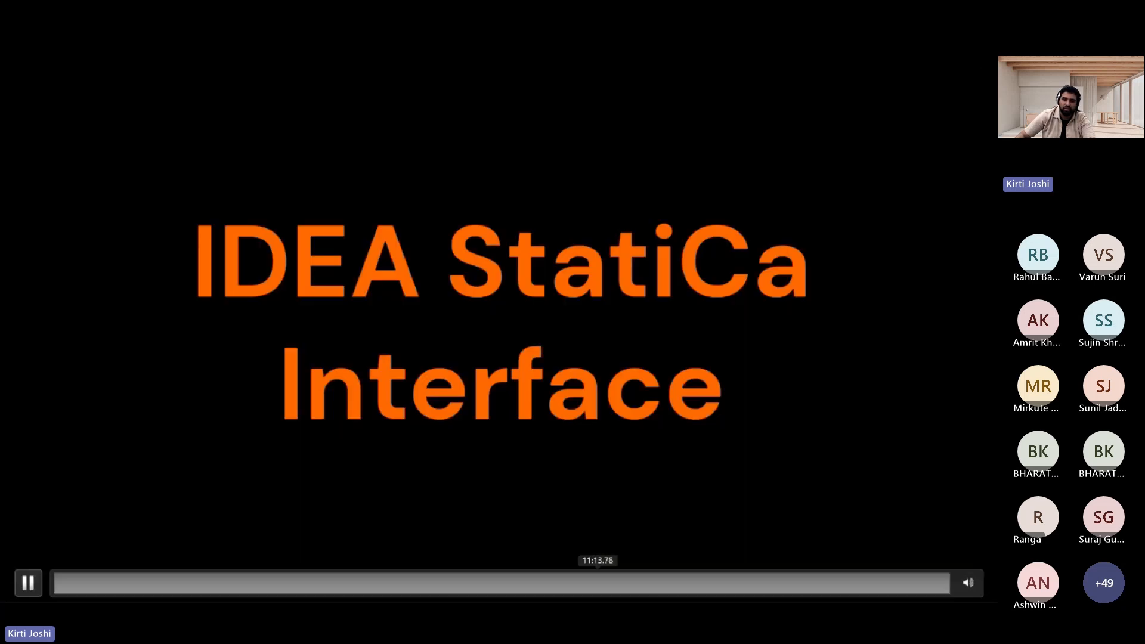